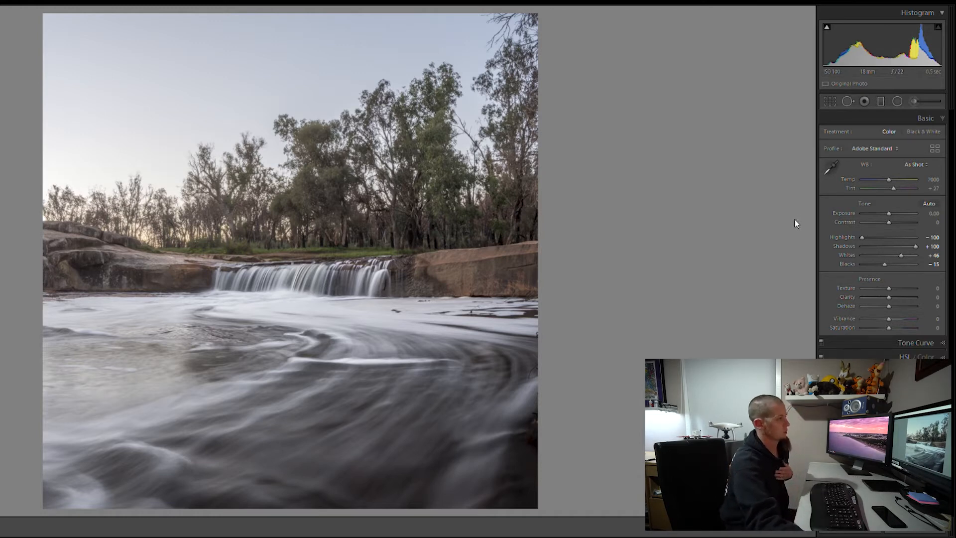
# Set the tone curve regions to Highlights +10, Lights +20, Darks −20 and Shadows −5, and compare the photo with and without the curve
pyautogui.click(883, 342)
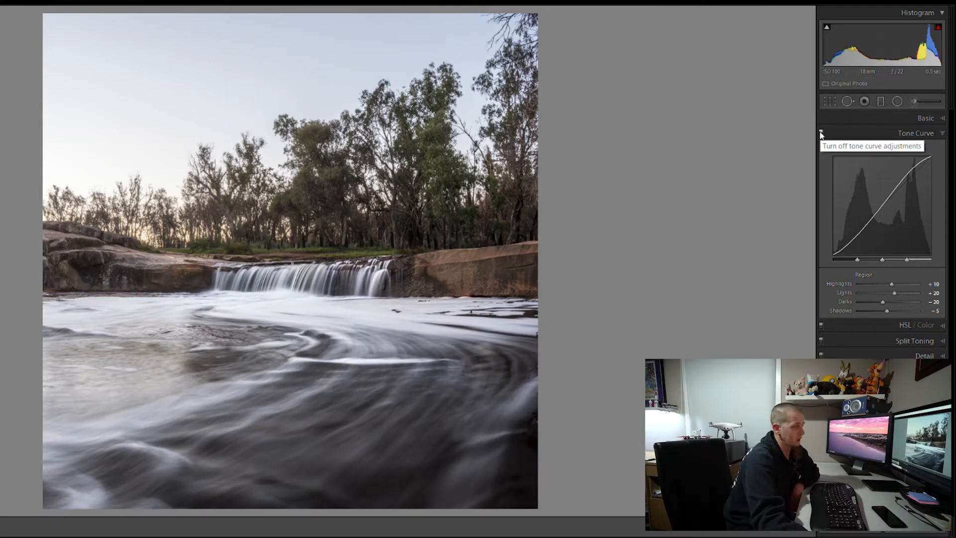
pyautogui.click(820, 133)
pyautogui.click(821, 133)
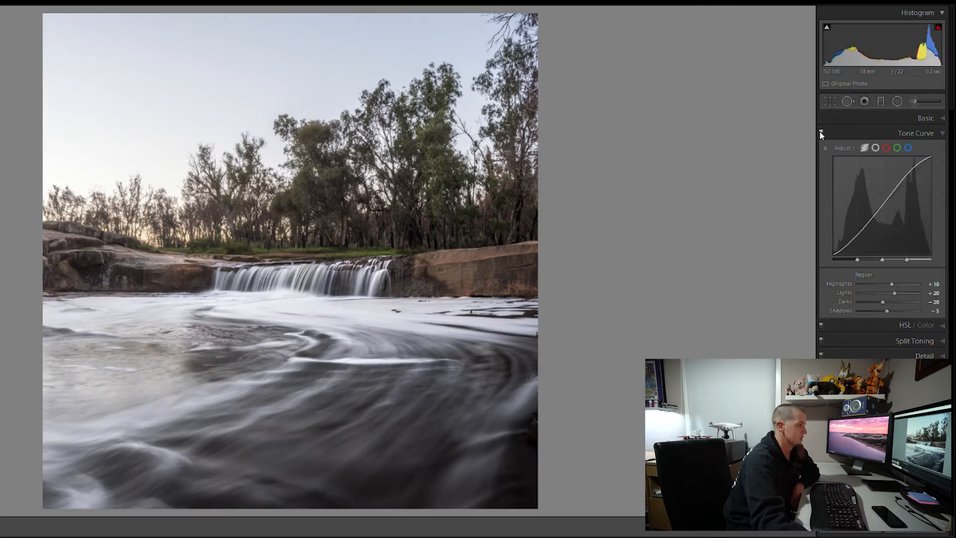
pyautogui.click(820, 132)
pyautogui.click(820, 133)
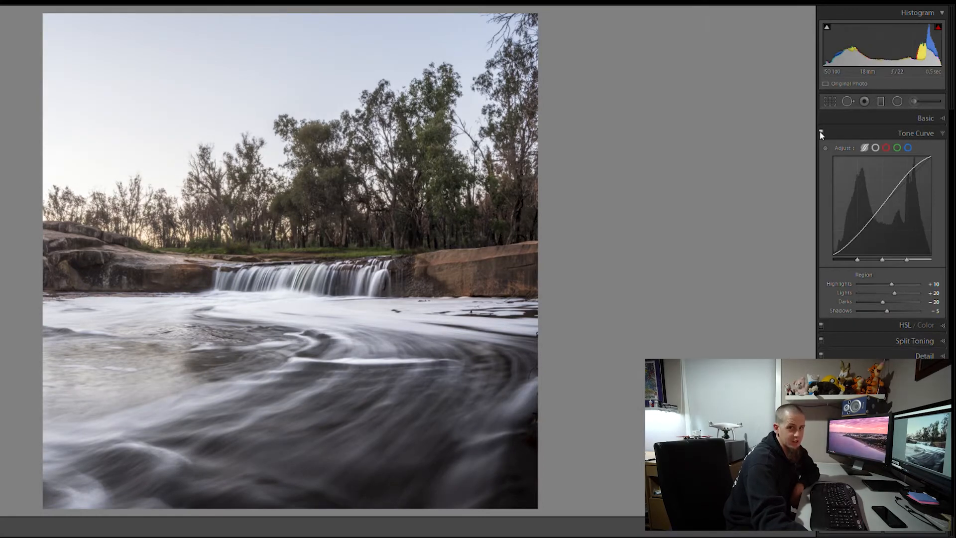
pyautogui.click(821, 133)
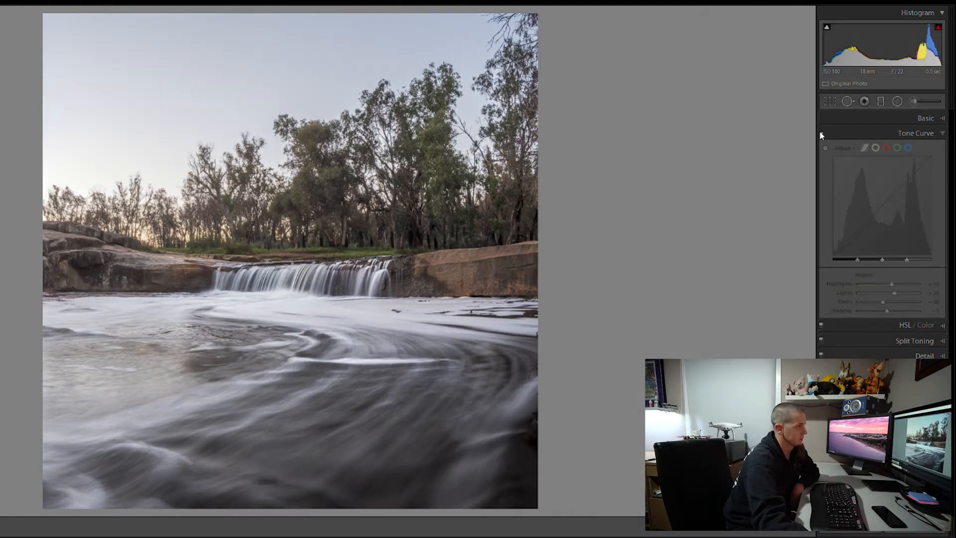
pyautogui.click(821, 132)
pyautogui.click(821, 132)
pyautogui.click(821, 133)
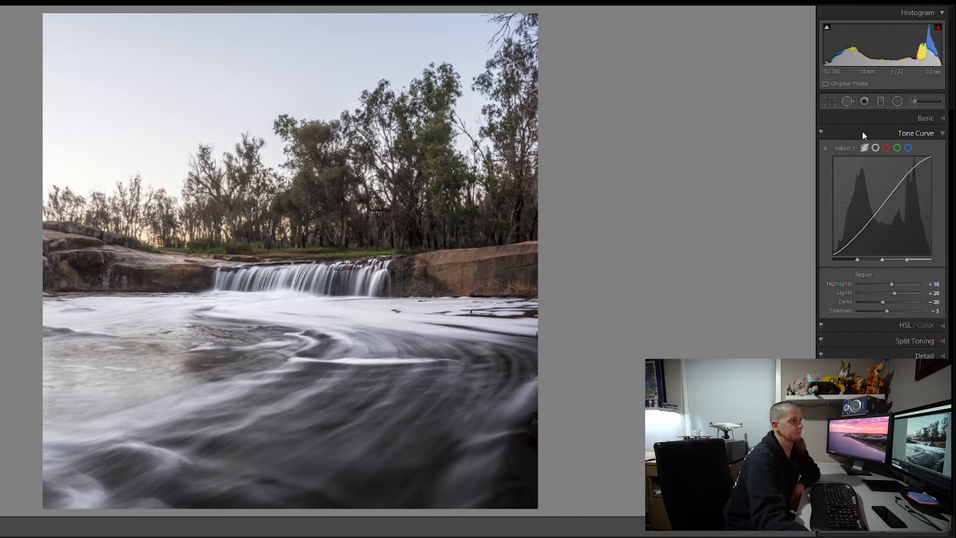
pyautogui.click(863, 132)
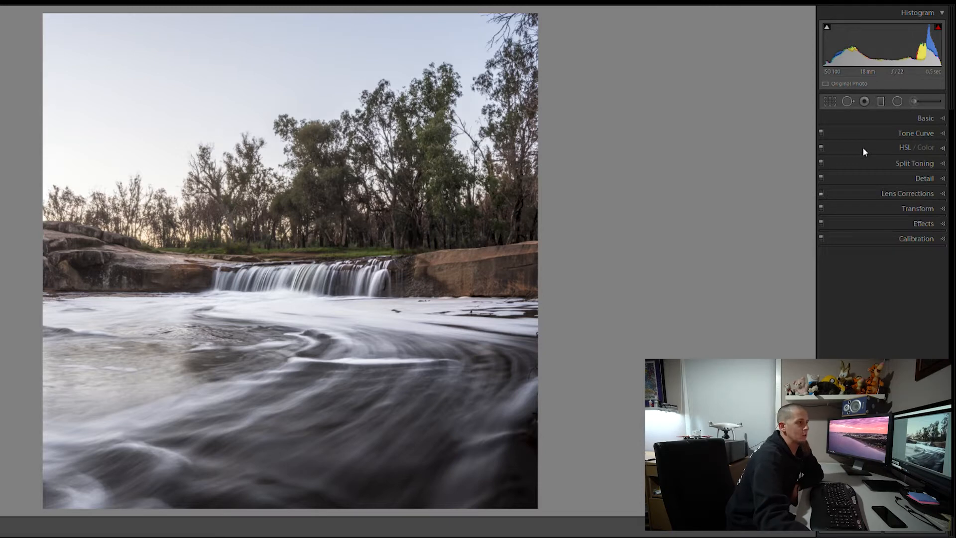
# In the HSL adjustments, set the orange saturation to +60 and the yellow saturation to +75
pyautogui.click(863, 147)
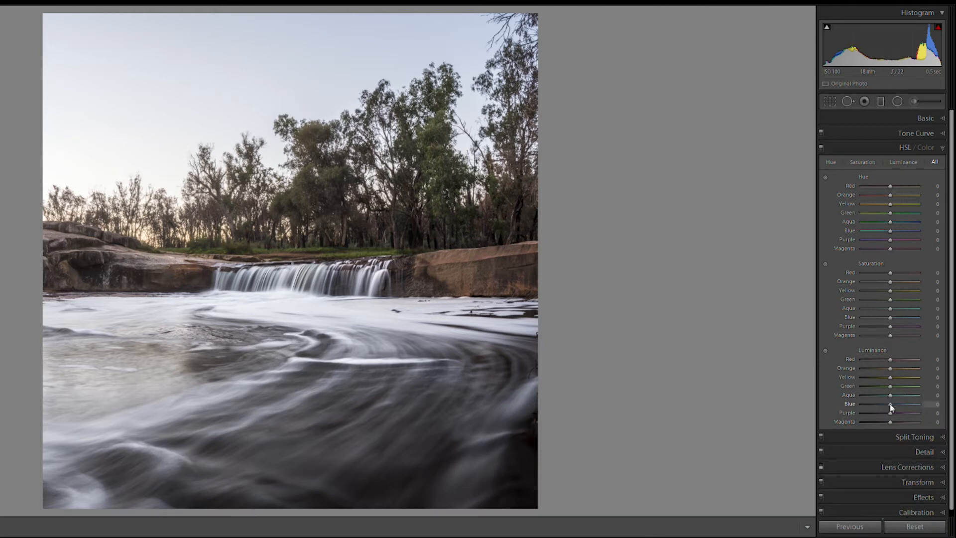
pyautogui.moveTo(891, 408)
pyautogui.mouseDown()
pyautogui.moveTo(907, 405)
pyautogui.moveTo(842, 402)
pyautogui.moveTo(881, 409)
pyautogui.moveTo(924, 396)
pyautogui.moveTo(893, 407)
pyautogui.mouseUp()
pyautogui.moveTo(891, 381)
pyautogui.mouseDown()
pyautogui.moveTo(936, 377)
pyautogui.moveTo(842, 377)
pyautogui.moveTo(951, 376)
pyautogui.moveTo(822, 375)
pyautogui.moveTo(933, 376)
pyautogui.moveTo(890, 372)
pyautogui.mouseUp()
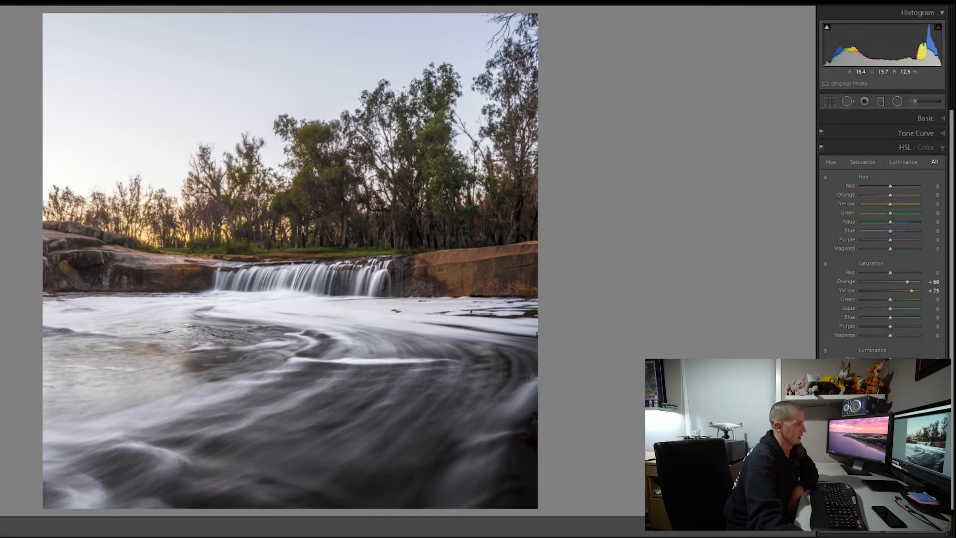
# Compare the photo with and without the HSL adjustments, and open the Split Toning settings
pyautogui.click(820, 148)
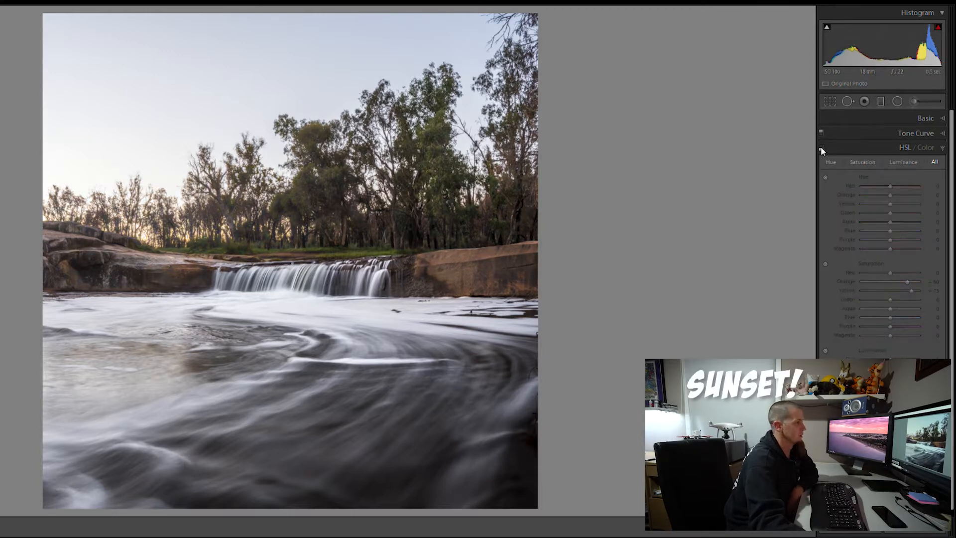
pyautogui.click(821, 148)
pyautogui.click(820, 147)
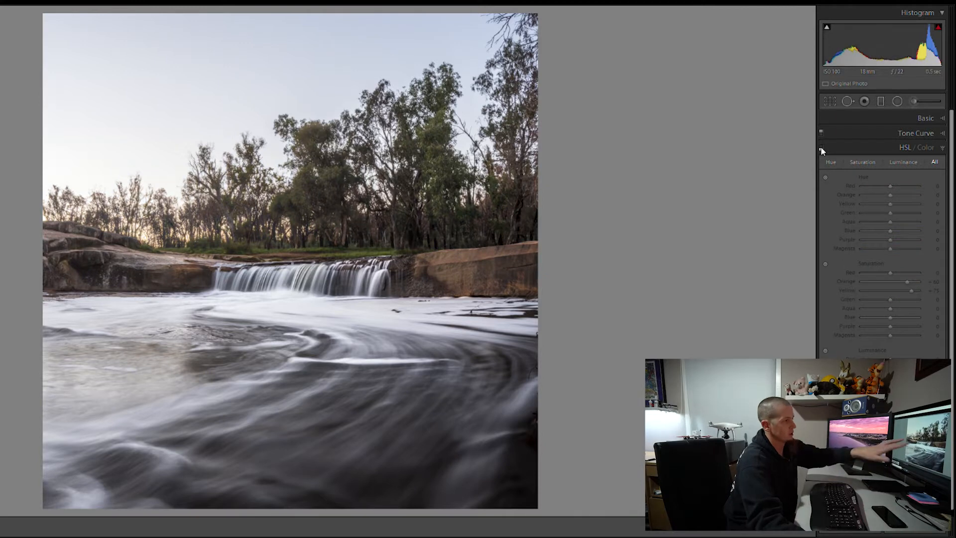
pyautogui.click(821, 148)
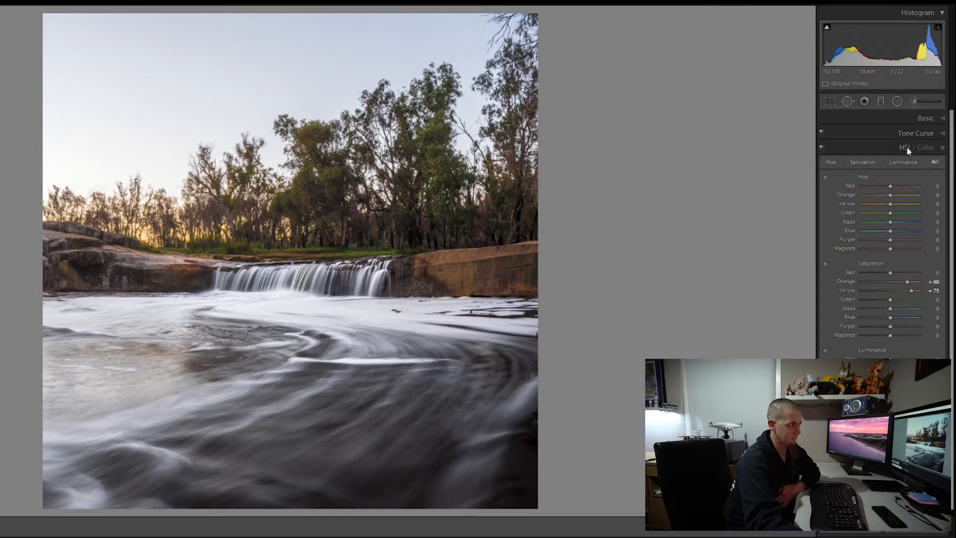
pyautogui.click(884, 146)
pyautogui.click(850, 161)
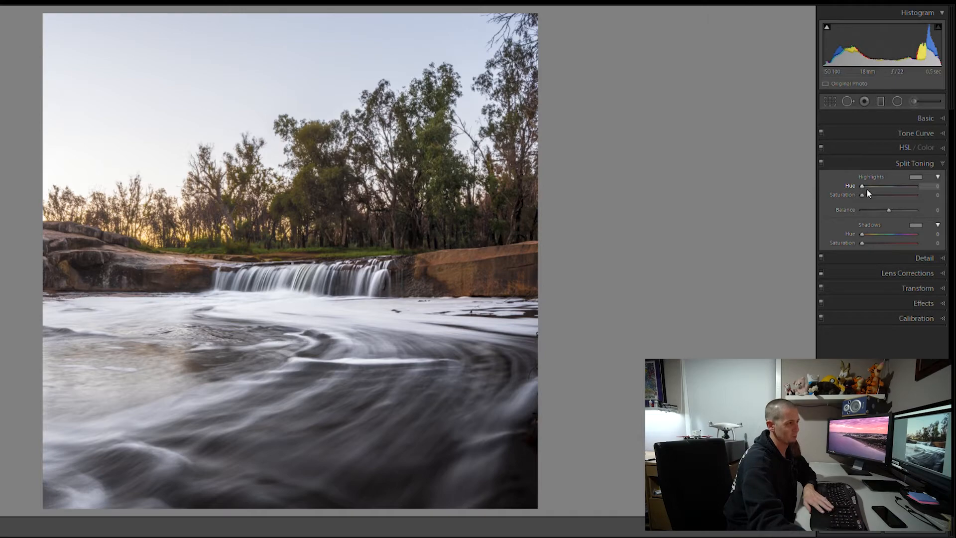
# Try a green split-toning tint on the highlights with hue 75 and saturation 96
pyautogui.click(917, 177)
pyautogui.click(745, 174)
pyautogui.moveTo(745, 175)
pyautogui.mouseDown()
pyautogui.moveTo(807, 175)
pyautogui.moveTo(759, 176)
pyautogui.mouseUp()
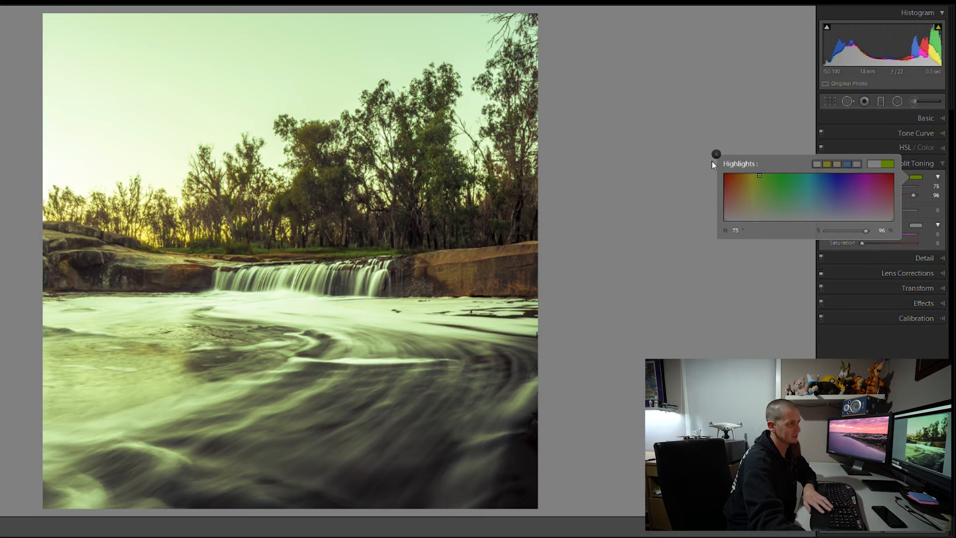
pyautogui.click(716, 154)
# Set split toning to highlights hue 40 and saturation 10, shadows hue 245 and saturation 10, with balance −56
pyautogui.moveTo(874, 185); pyautogui.dragTo(834, 189)
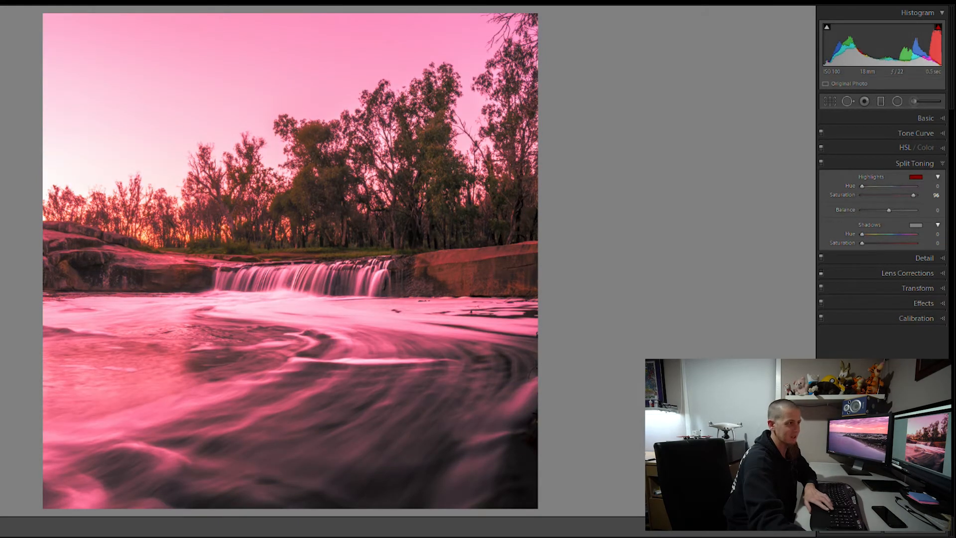
pyautogui.moveTo(862, 187); pyautogui.dragTo(865, 196)
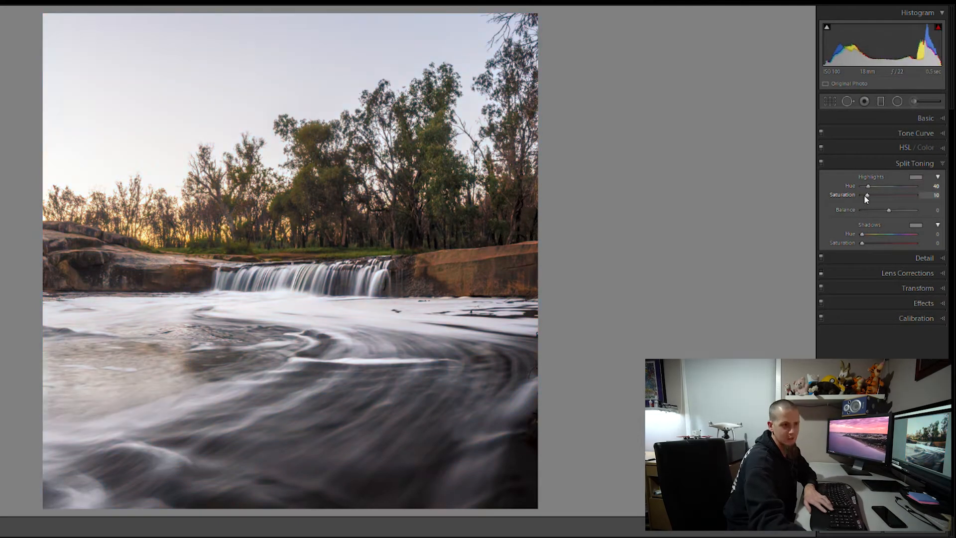
pyautogui.moveTo(862, 235)
pyautogui.mouseDown()
pyautogui.moveTo(899, 233)
pyautogui.moveTo(867, 243)
pyautogui.mouseUp()
pyautogui.moveTo(889, 210); pyautogui.dragTo(877, 210)
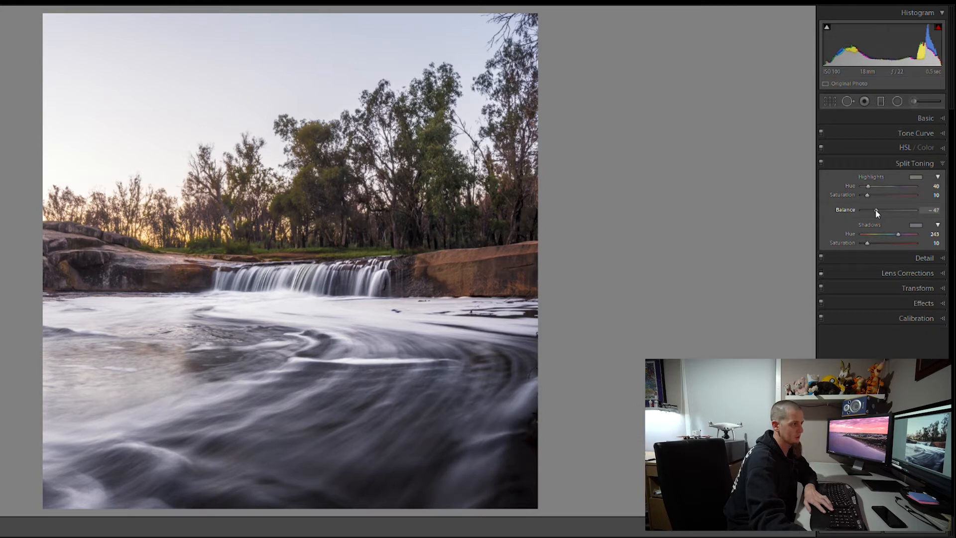
pyautogui.moveTo(877, 213); pyautogui.dragTo(875, 212)
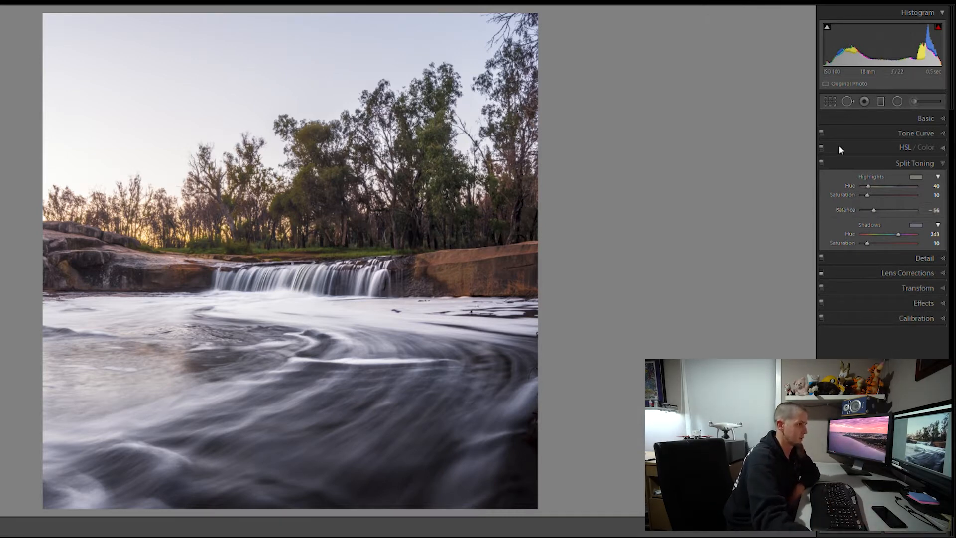
# Compare the photo with and without the split toning adjustments
pyautogui.click(821, 163)
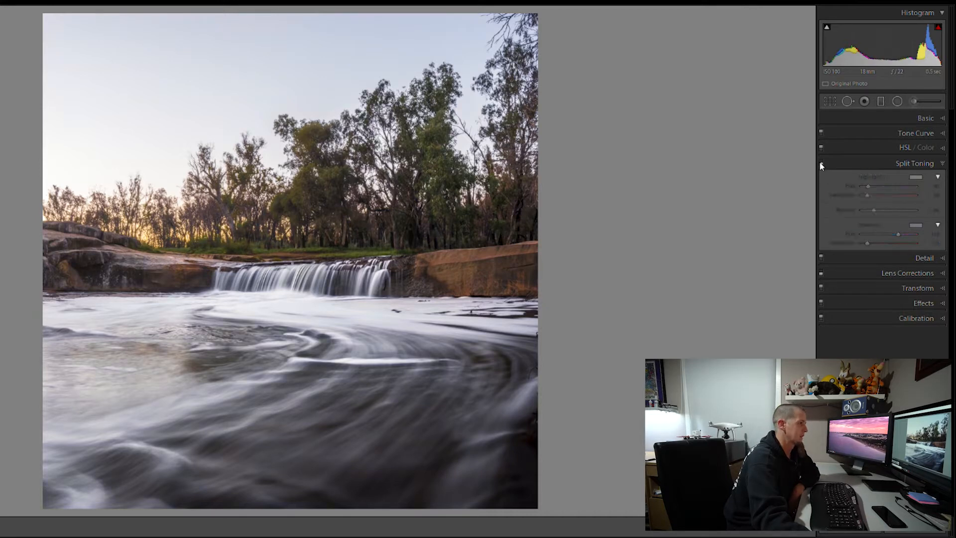
pyautogui.click(820, 164)
pyautogui.click(821, 163)
pyautogui.click(821, 162)
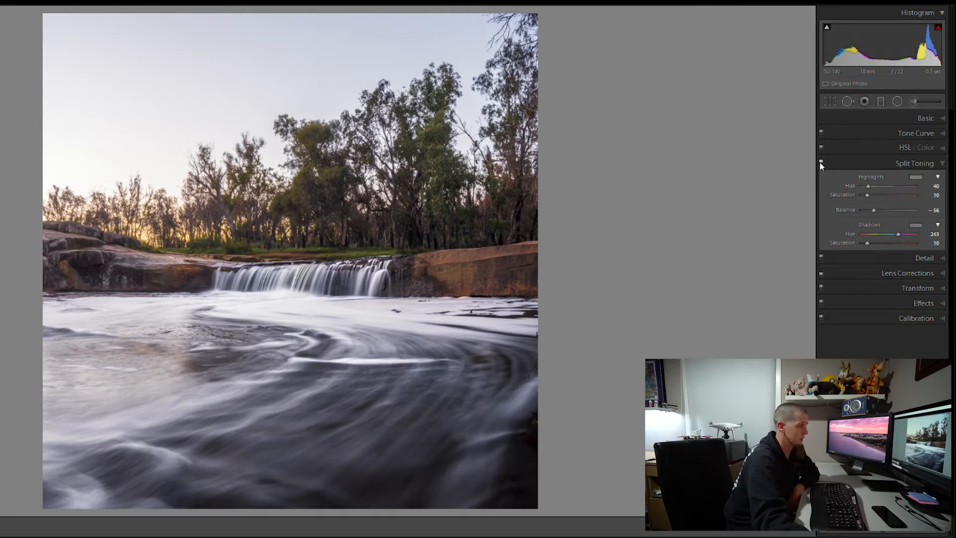
pyautogui.click(820, 162)
pyautogui.click(821, 163)
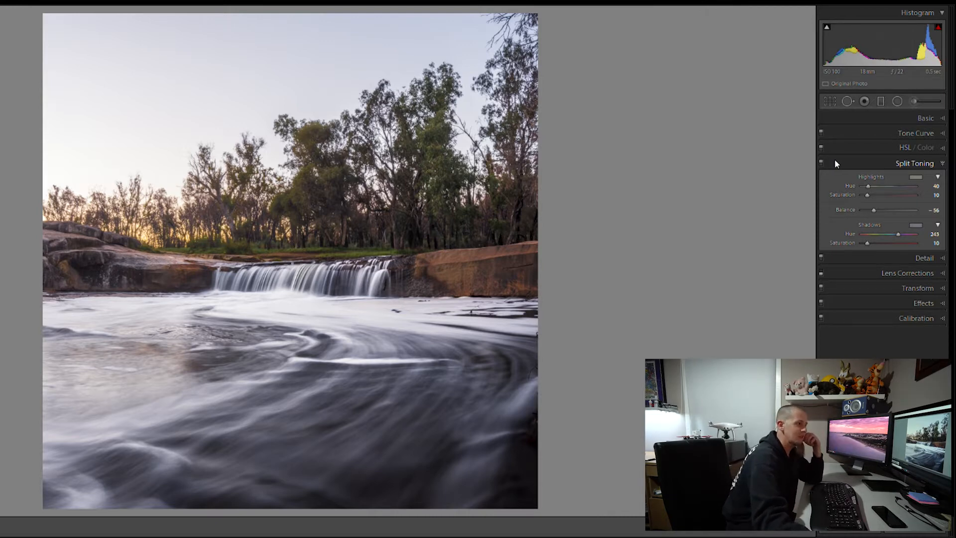
pyautogui.click(835, 160)
# Set the sharpening amount to 50 and masking to 60, and the luminance noise reduction to 15
pyautogui.click(851, 177)
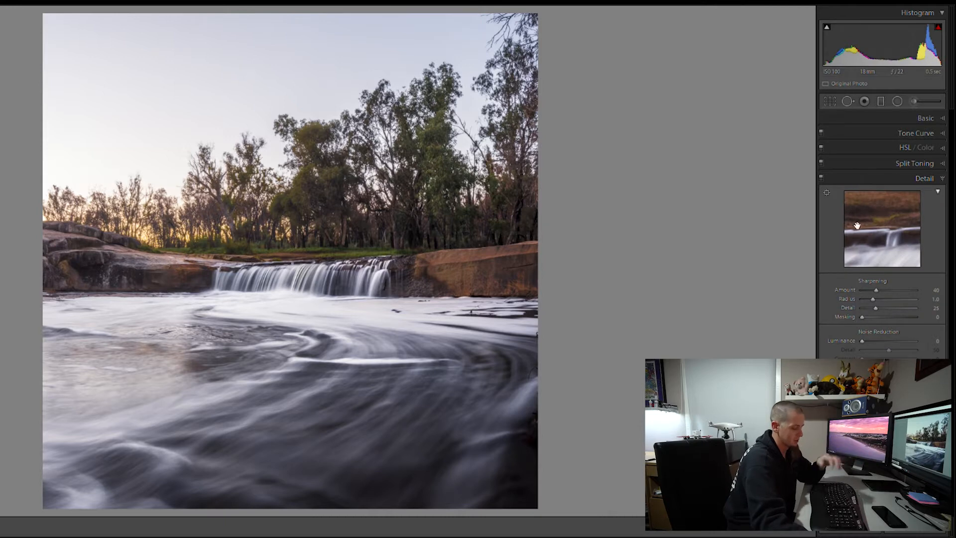
pyautogui.moveTo(876, 291); pyautogui.dragTo(880, 291)
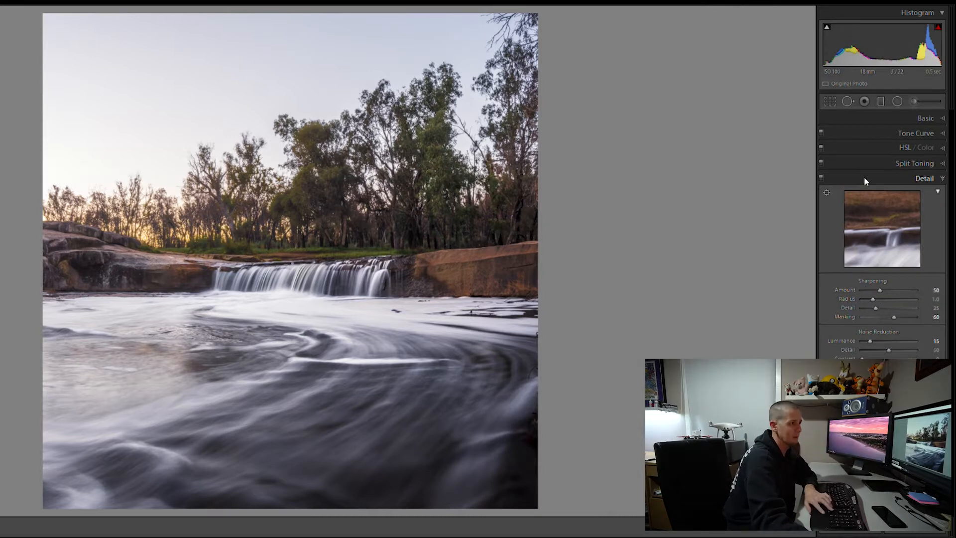
pyautogui.click(865, 179)
# Add a post-crop vignette with amount −10, midpoint 20 and feather 100
pyautogui.click(857, 225)
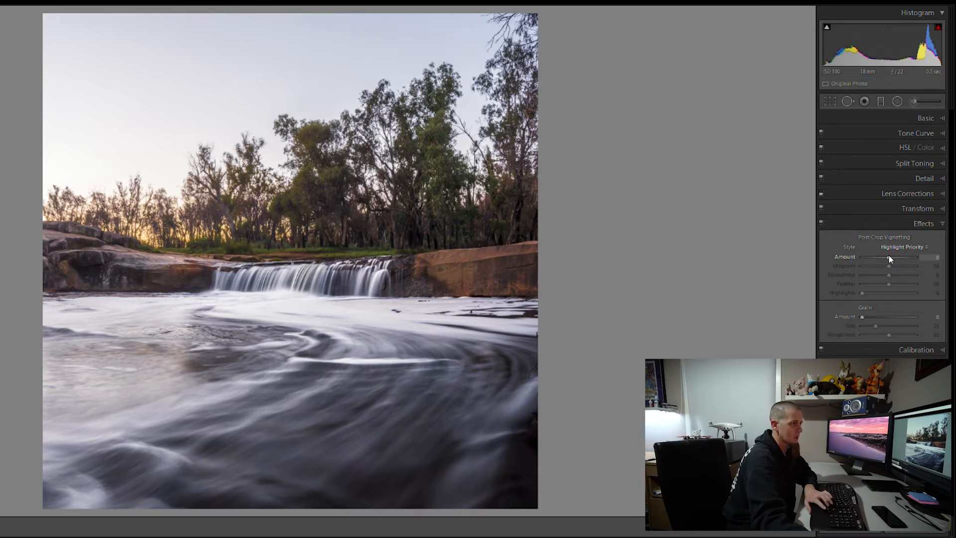
pyautogui.press('Down')
pyautogui.press('Down')
pyautogui.press('Down')
pyautogui.press('Down')
pyautogui.press('Down')
pyautogui.press('Down')
pyautogui.press('Down')
pyautogui.press('Down')
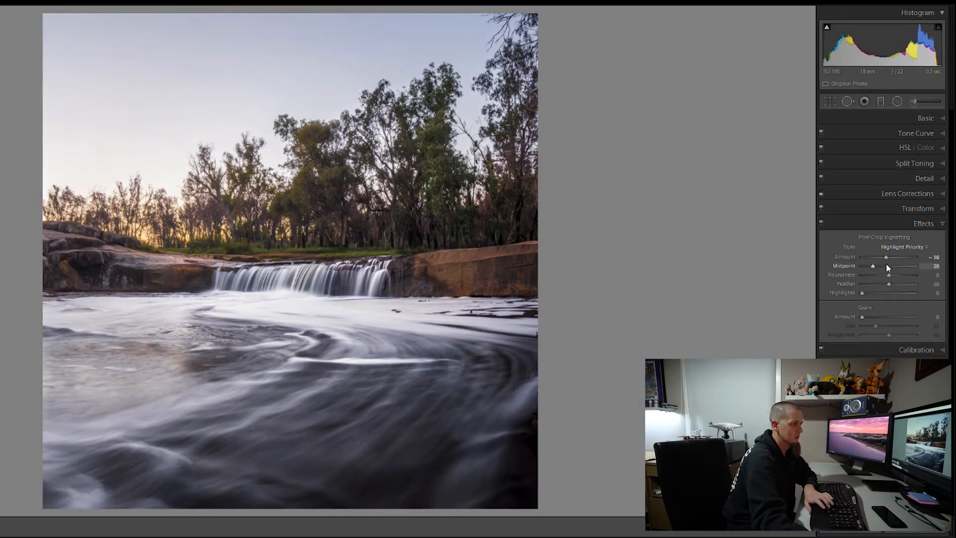
pyautogui.moveTo(889, 284); pyautogui.dragTo(949, 287)
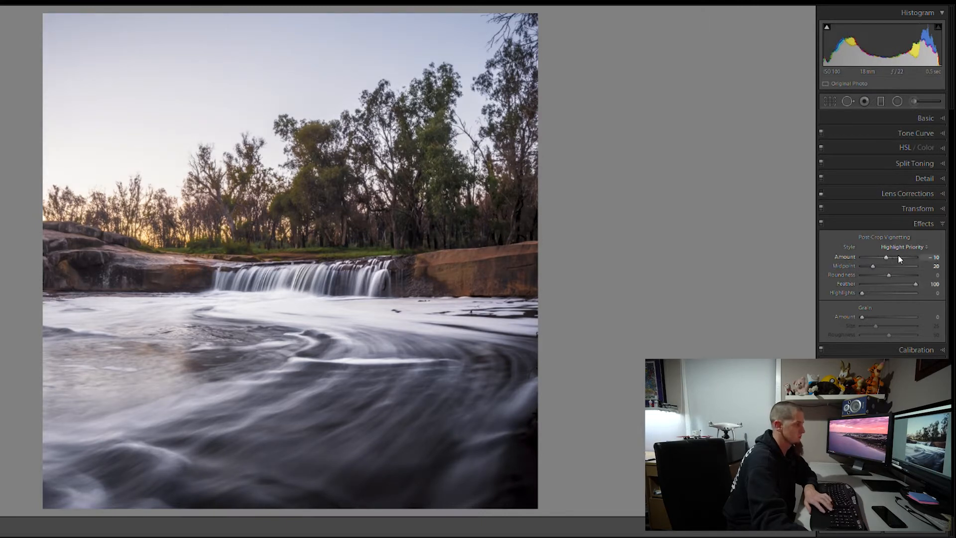
pyautogui.click(864, 223)
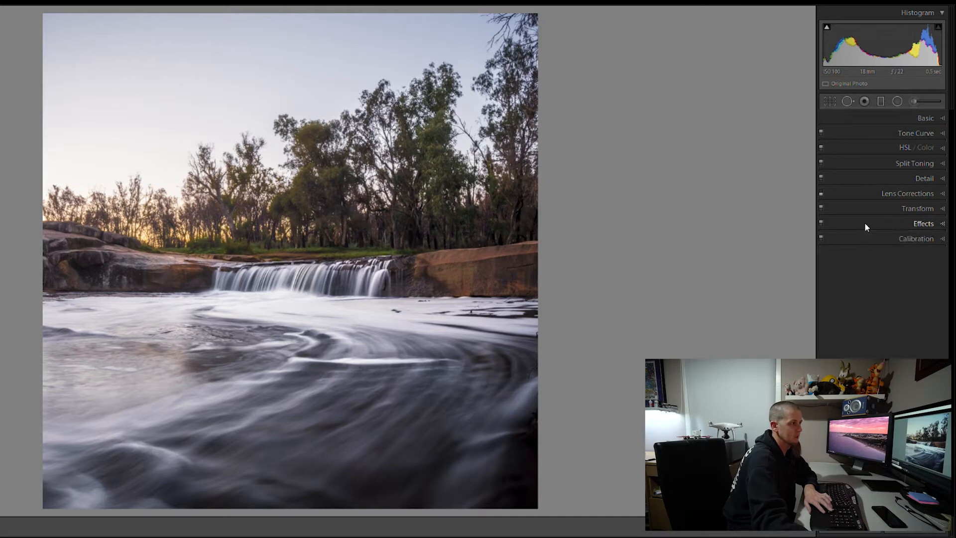
# In the camera calibration, set the green primary hue to −50 and adjust the blue primary hue
pyautogui.click(879, 241)
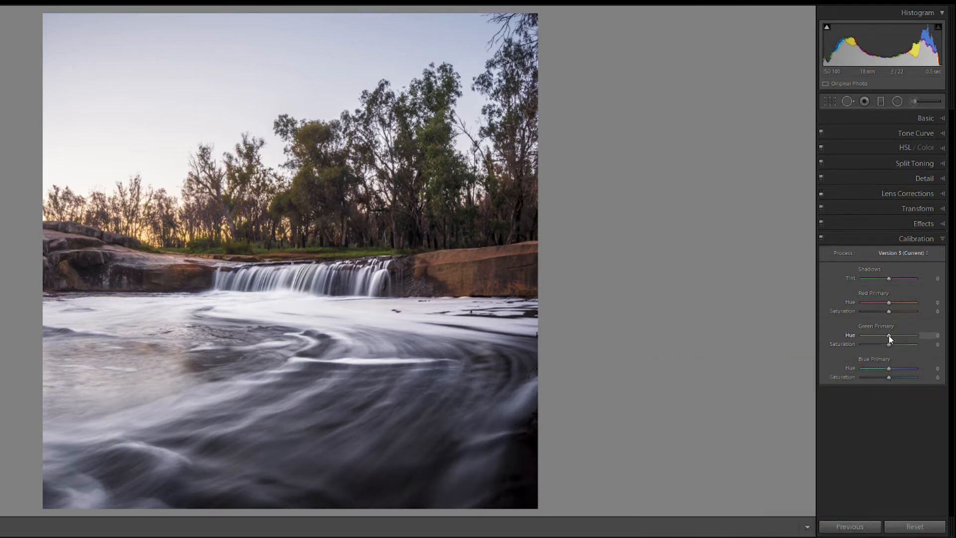
pyautogui.moveTo(889, 338); pyautogui.dragTo(882, 339)
pyautogui.moveTo(879, 335); pyautogui.dragTo(878, 334)
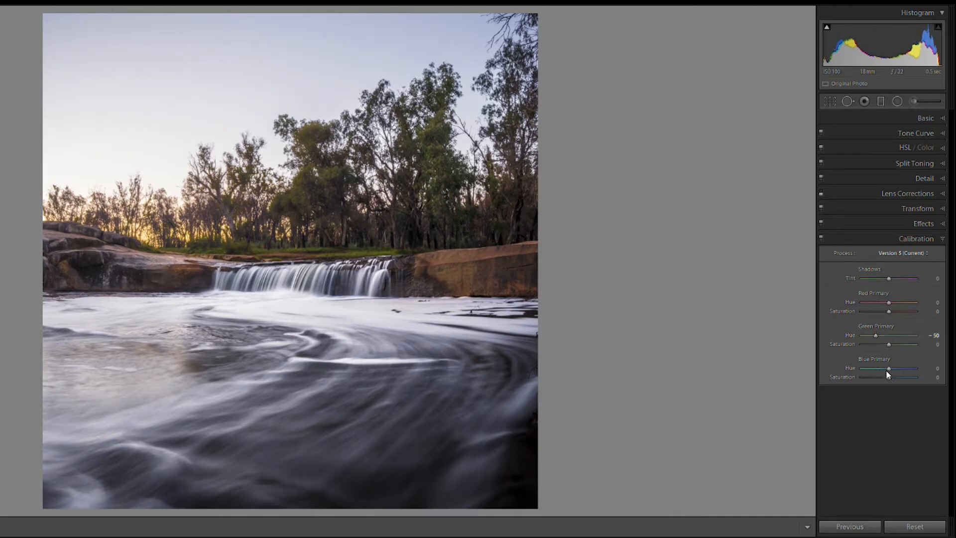
pyautogui.moveTo(886, 368); pyautogui.dragTo(887, 368)
# Compare the photo with and without the calibration adjustments
pyautogui.click(822, 238)
pyautogui.click(821, 238)
pyautogui.click(820, 237)
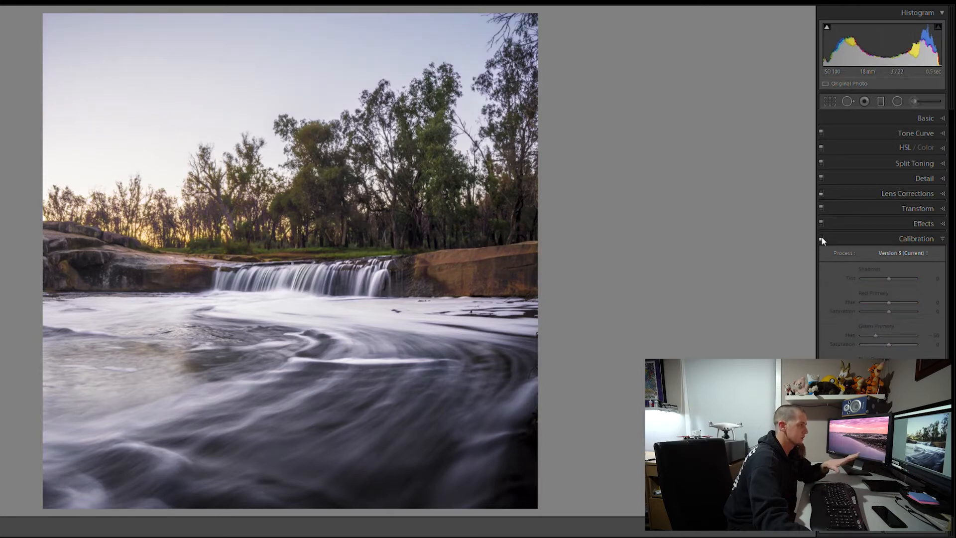
pyautogui.click(820, 237)
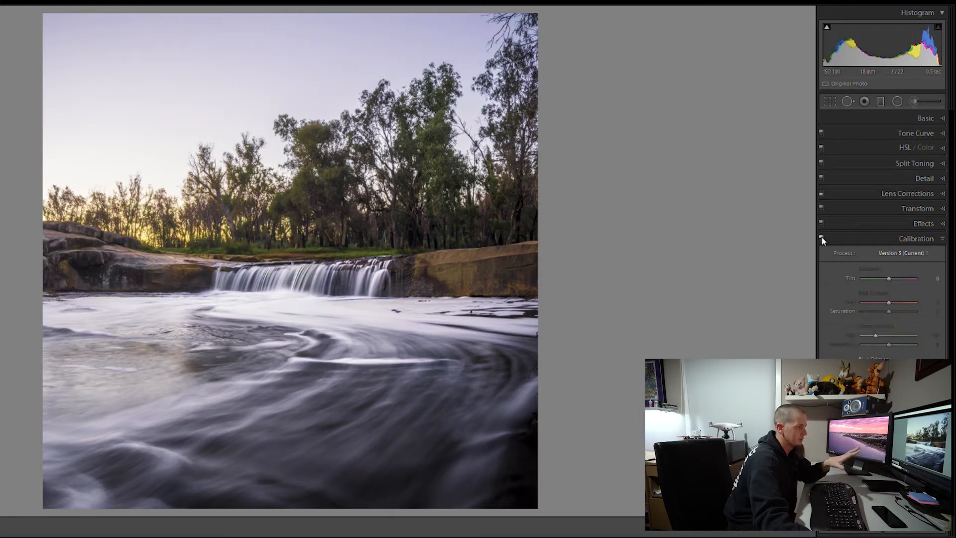
pyautogui.click(821, 237)
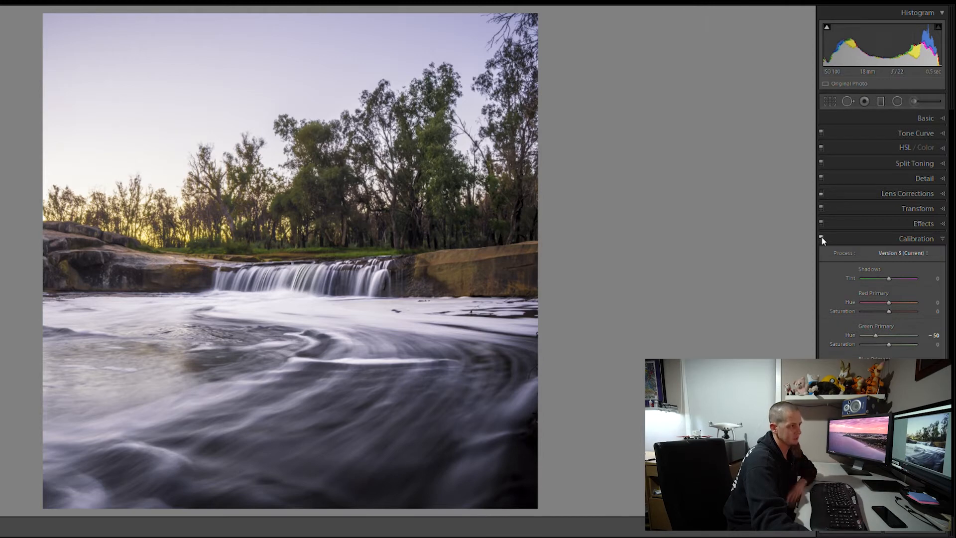
pyautogui.click(849, 237)
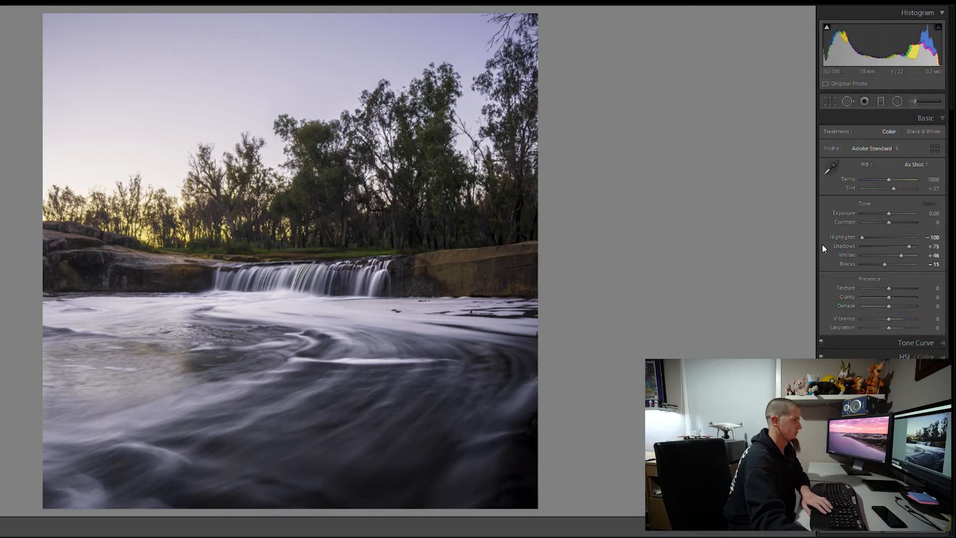
# Try the basic Shadows adjustment at +100, and reset it to 0
pyautogui.moveTo(908, 246); pyautogui.dragTo(927, 248)
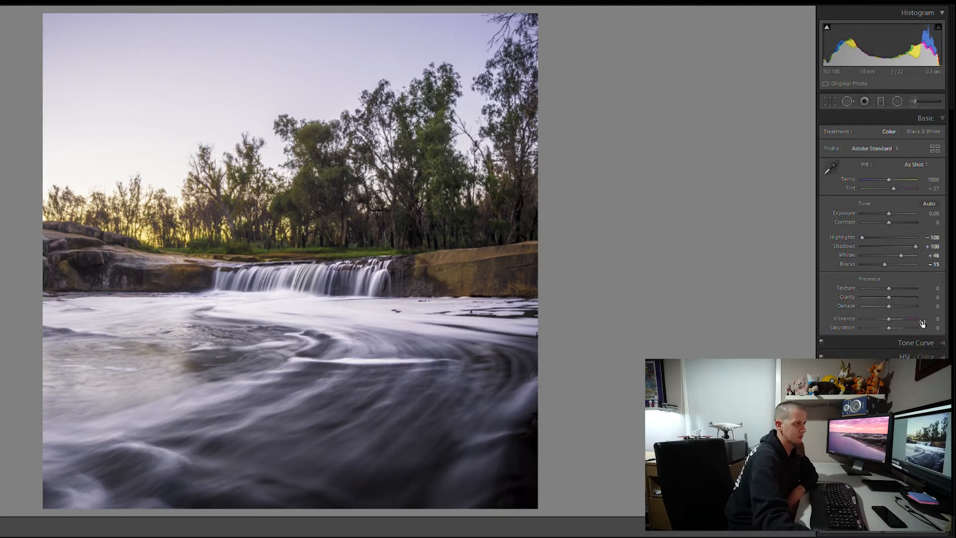
pyautogui.moveTo(915, 246); pyautogui.dragTo(918, 247)
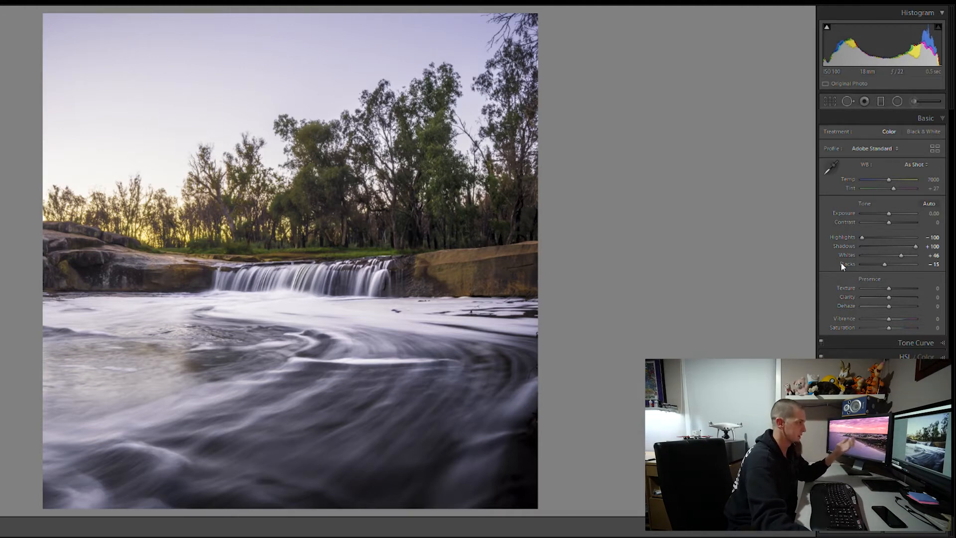
pyautogui.doubleClick(915, 248)
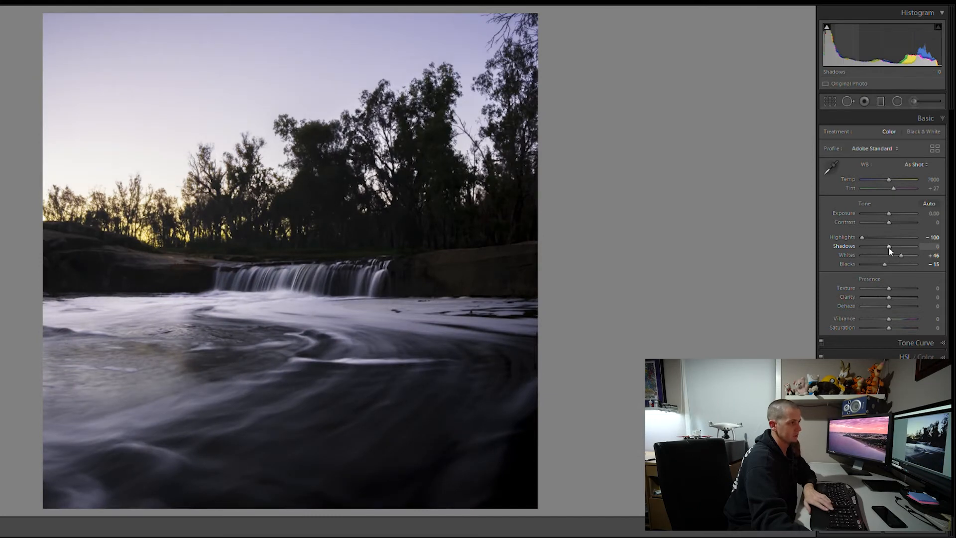
# Raise the basic Shadows adjustment to +100, and reduce it to +75
pyautogui.moveTo(889, 246); pyautogui.dragTo(918, 248)
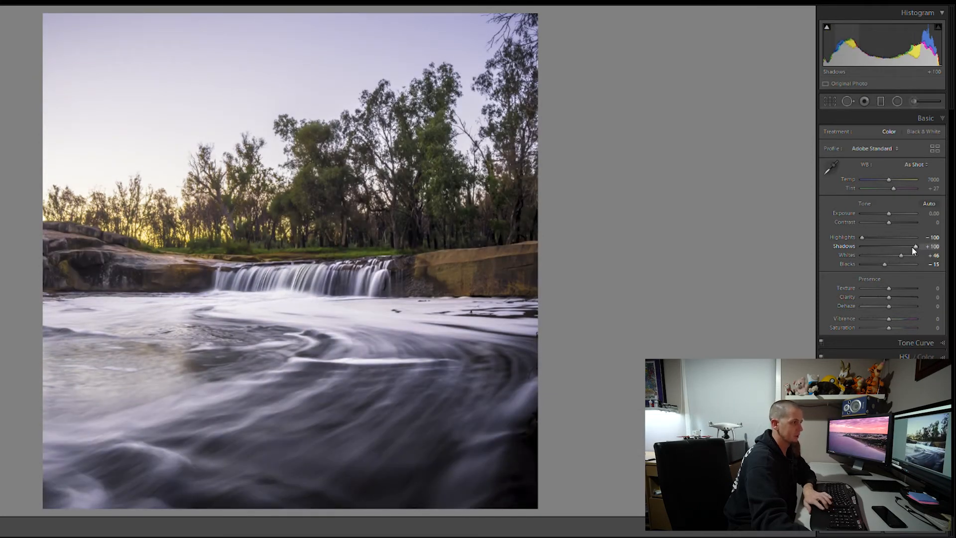
pyautogui.press('Down')
pyautogui.press('Down')
pyautogui.press('Down')
pyautogui.press('Down')
pyautogui.press('Down')
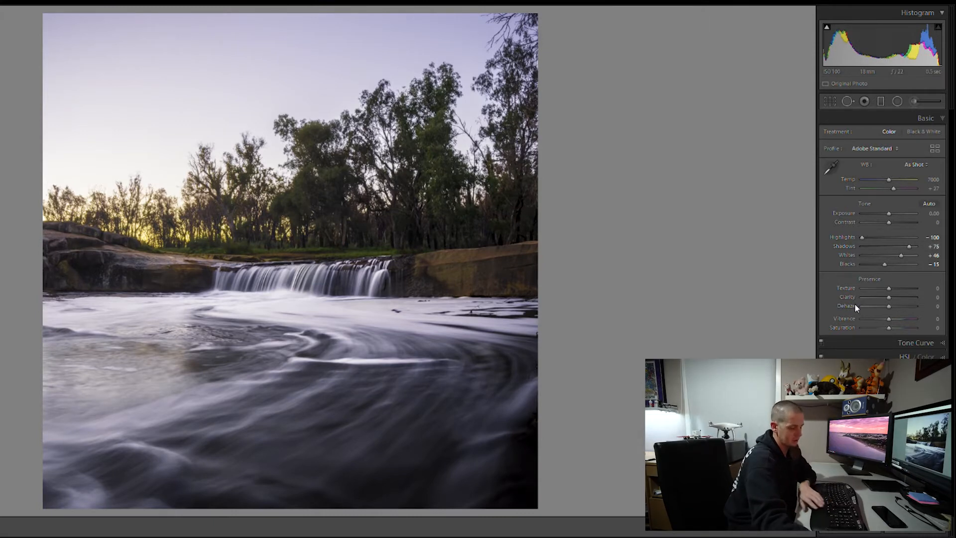
# Set the basic Texture adjustment to +15
pyautogui.press('Up')
pyautogui.press('Up')
pyautogui.press('Up')
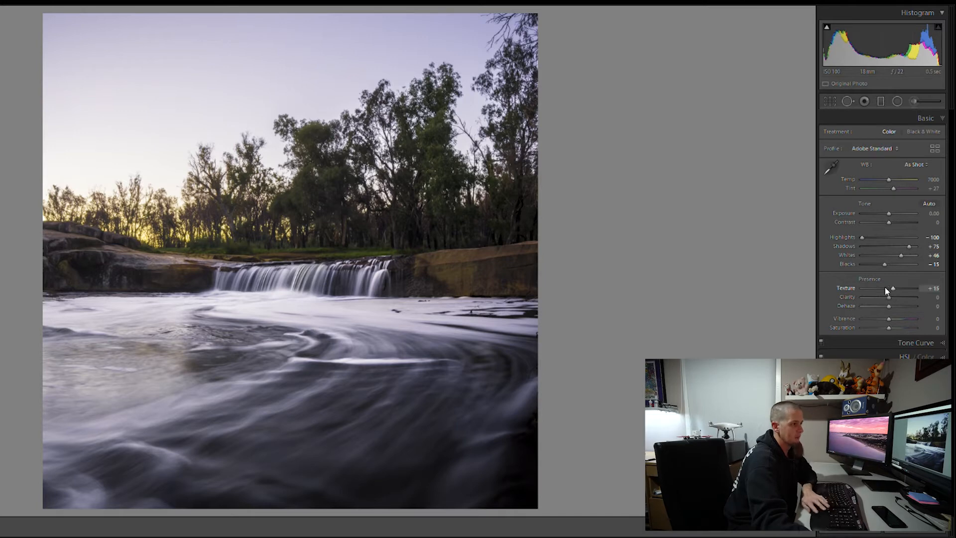
# Try Blacks at −61 and −49 while checking shadow clipping, and set Blacks automatically to −5
pyautogui.keyDown('shift'); pyautogui.doubleClick(850, 265); pyautogui.keyUp('shift')
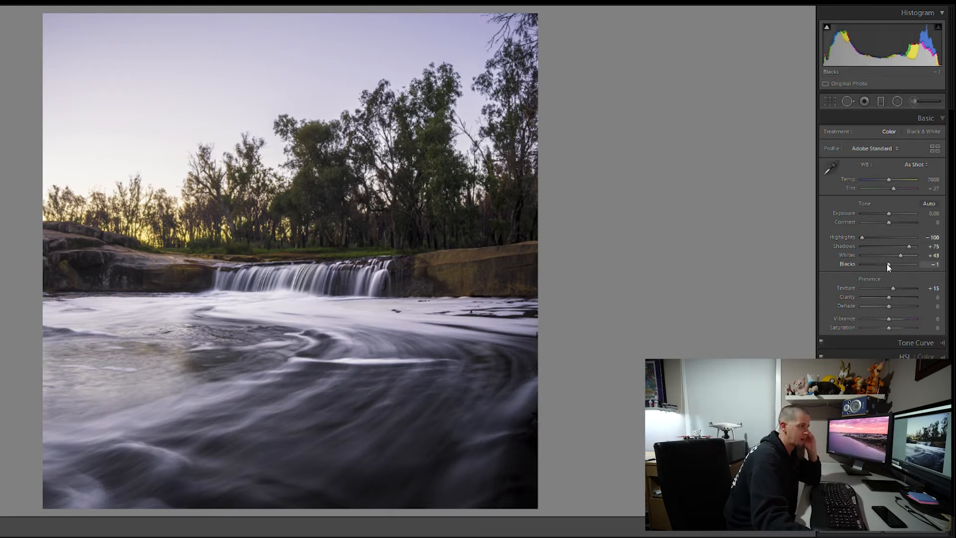
pyautogui.moveTo(883, 262); pyautogui.dragTo(865, 264)
pyautogui.click(827, 28)
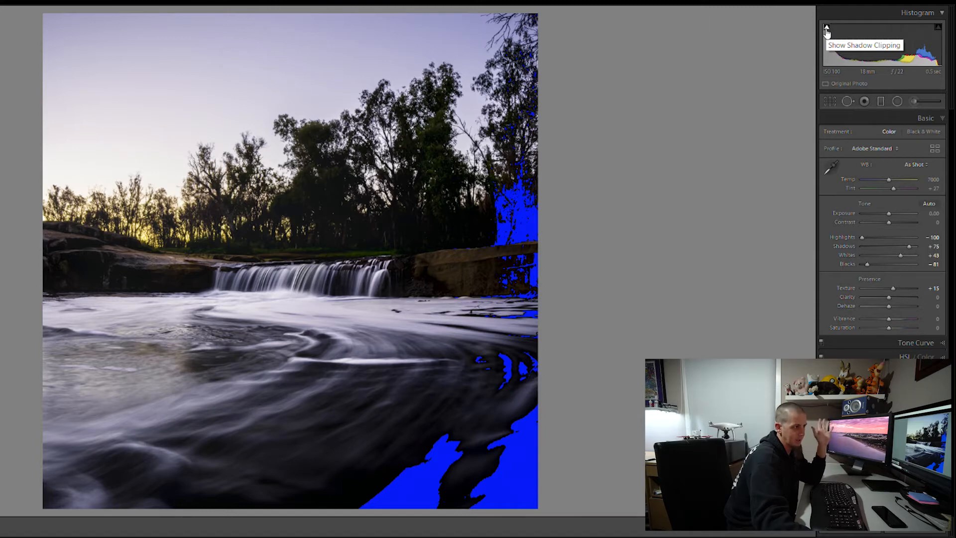
pyautogui.moveTo(869, 263); pyautogui.dragTo(877, 265)
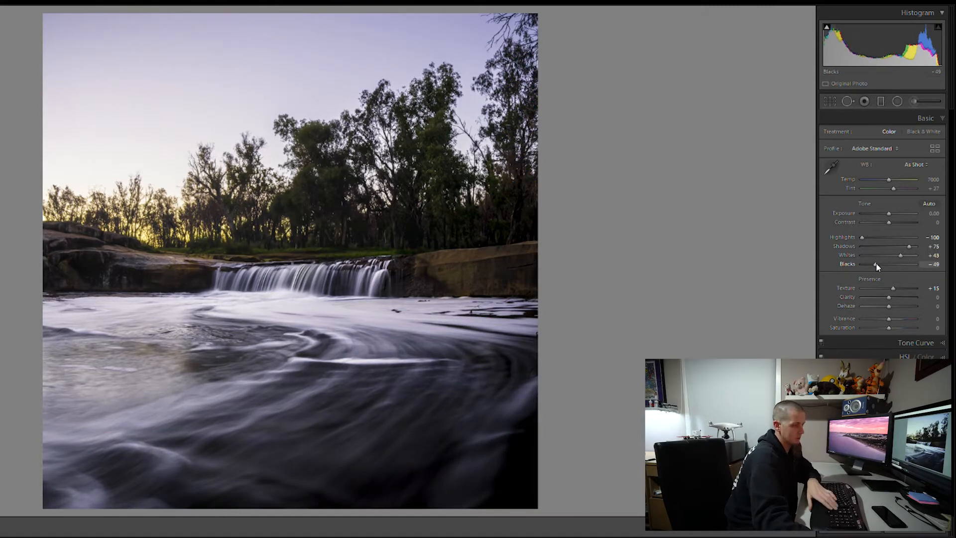
pyautogui.keyDown('shift'); pyautogui.doubleClick(877, 263); pyautogui.keyUp('shift')
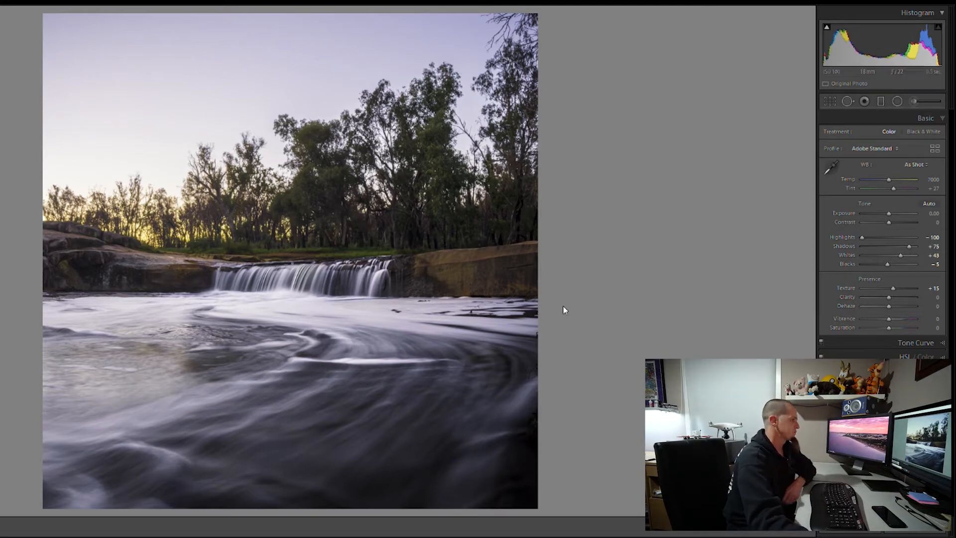
# Inspect the water at close range, and compare this edit with the neighbouring version of the photo
pyautogui.click(164, 329)
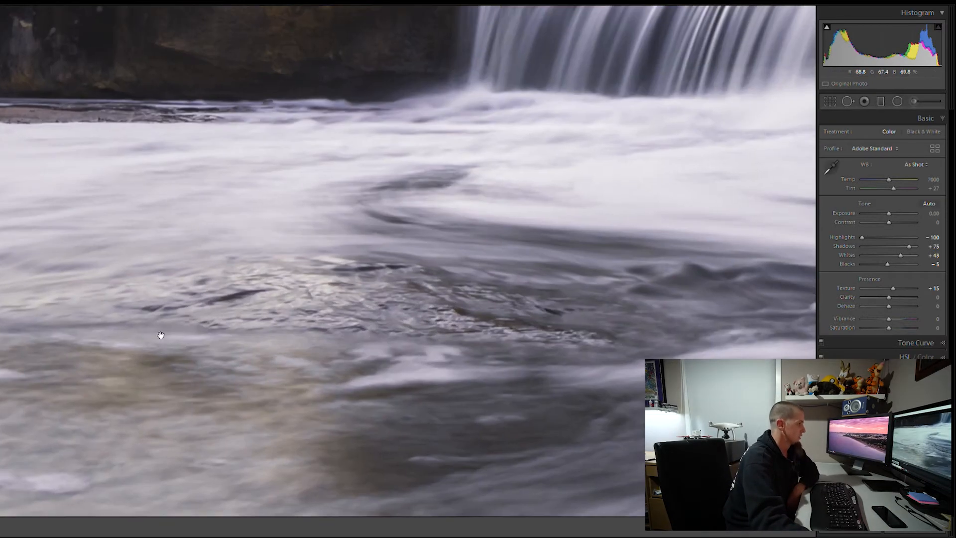
pyautogui.click(273, 307)
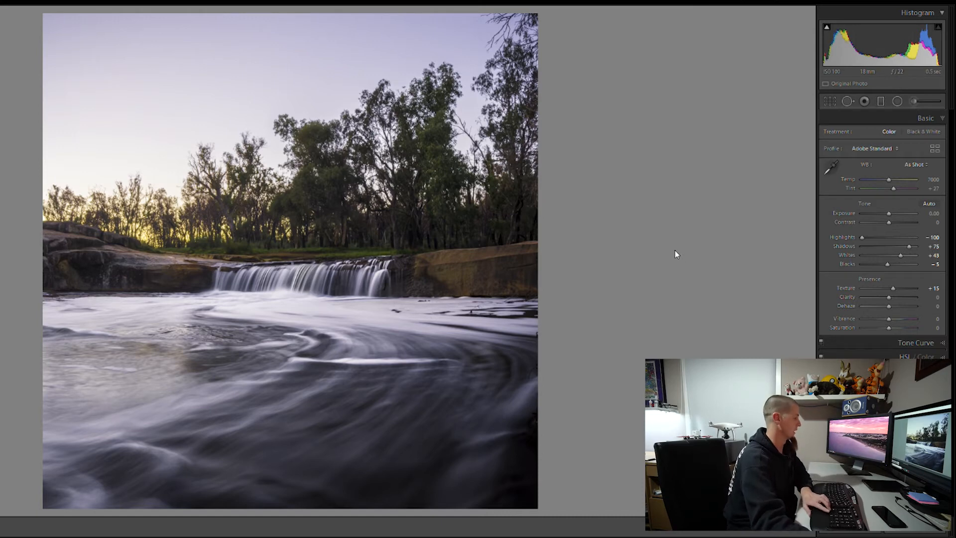
pyautogui.press('Right')
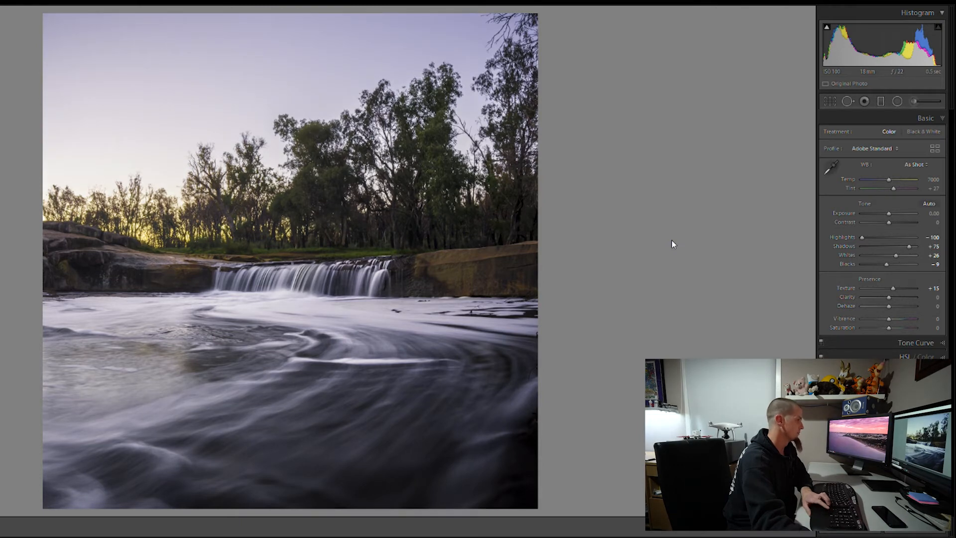
pyautogui.press('Left')
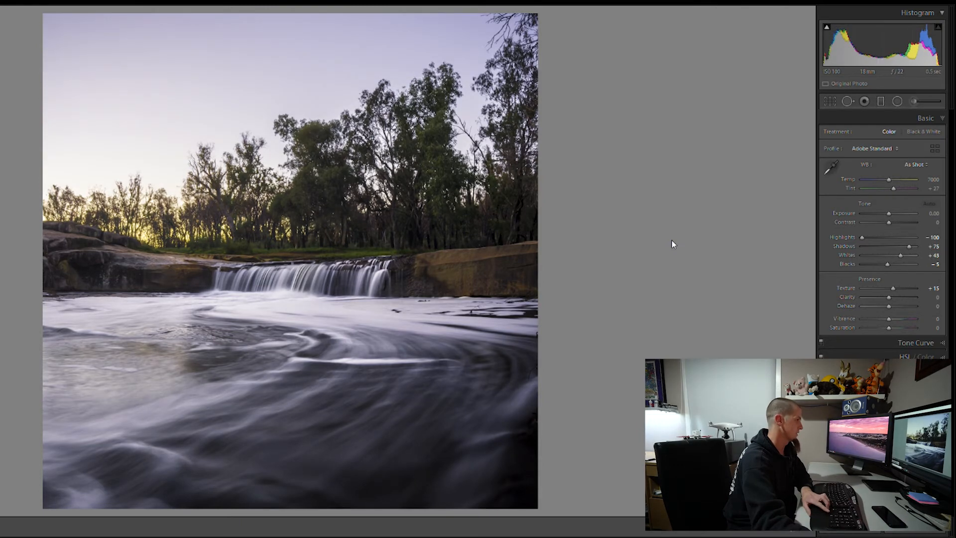
pyautogui.press('Right')
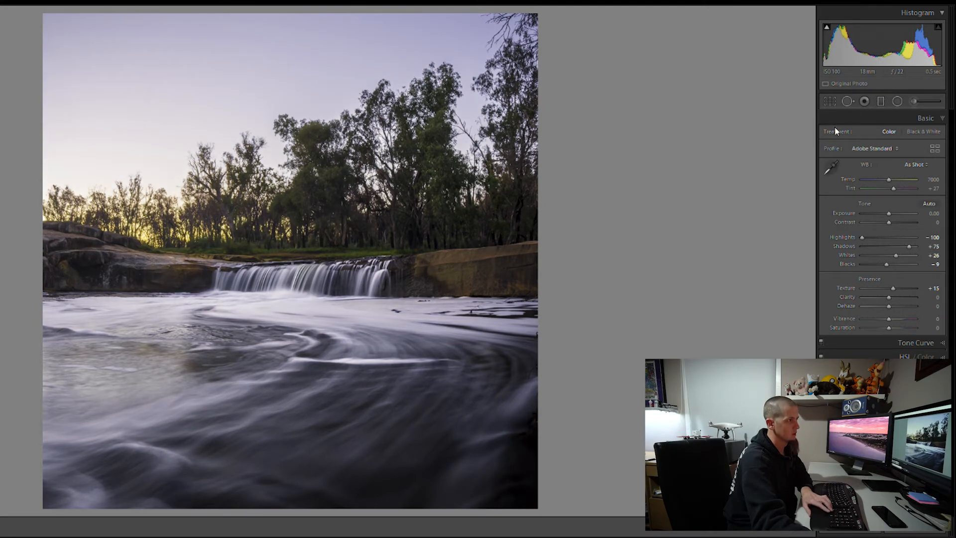
# Open the existing radial filters and examine the coverage of the large one around the sunset glow
pyautogui.click(897, 101)
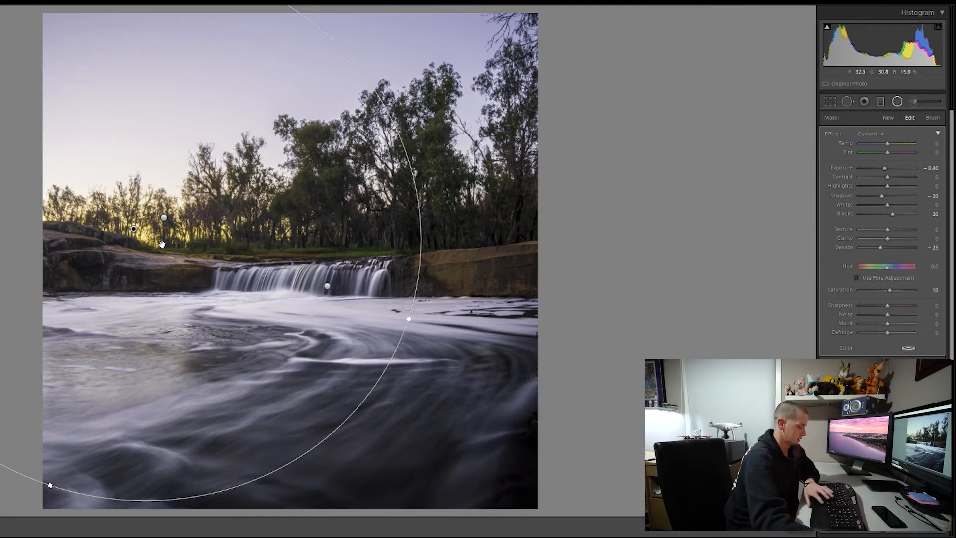
pyautogui.press('o')
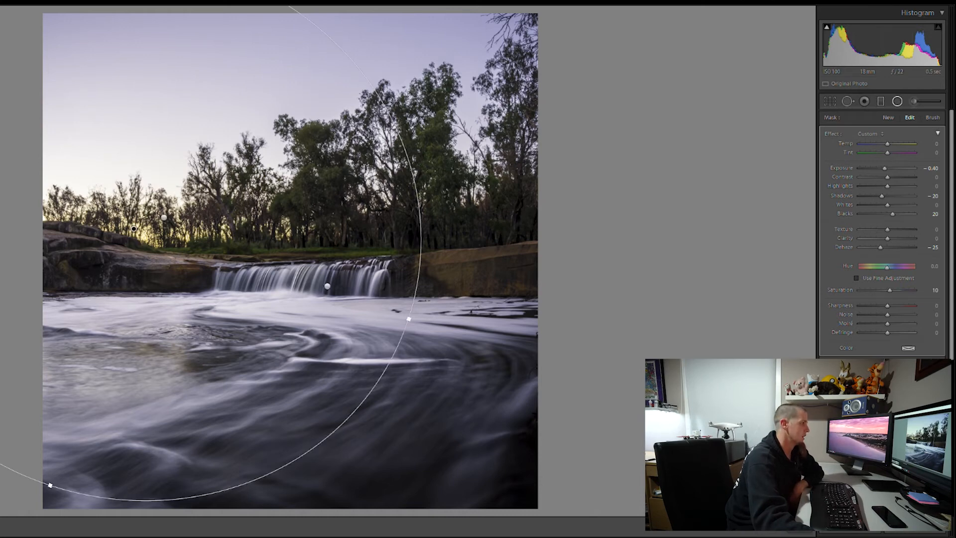
pyautogui.click(826, 363)
pyautogui.click(825, 363)
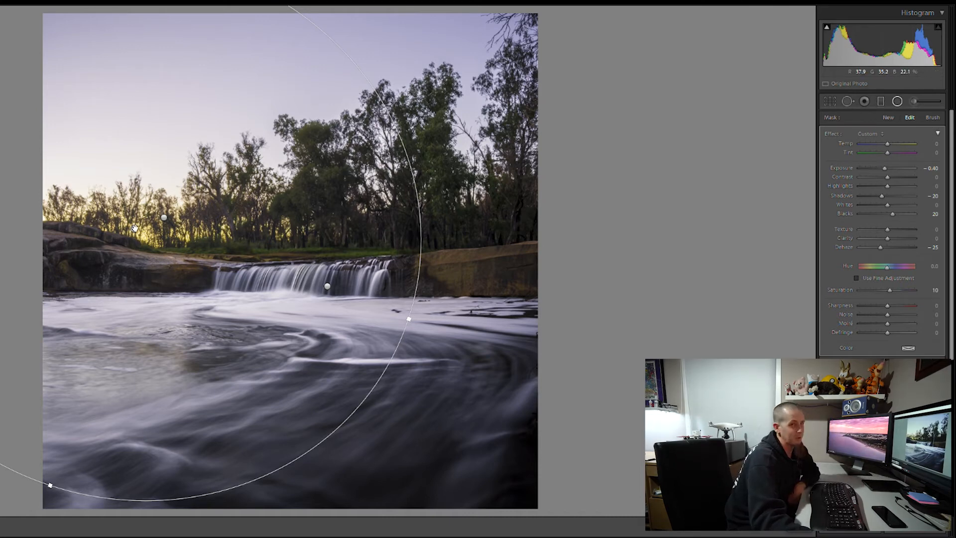
pyautogui.press('o')
pyautogui.press('o')
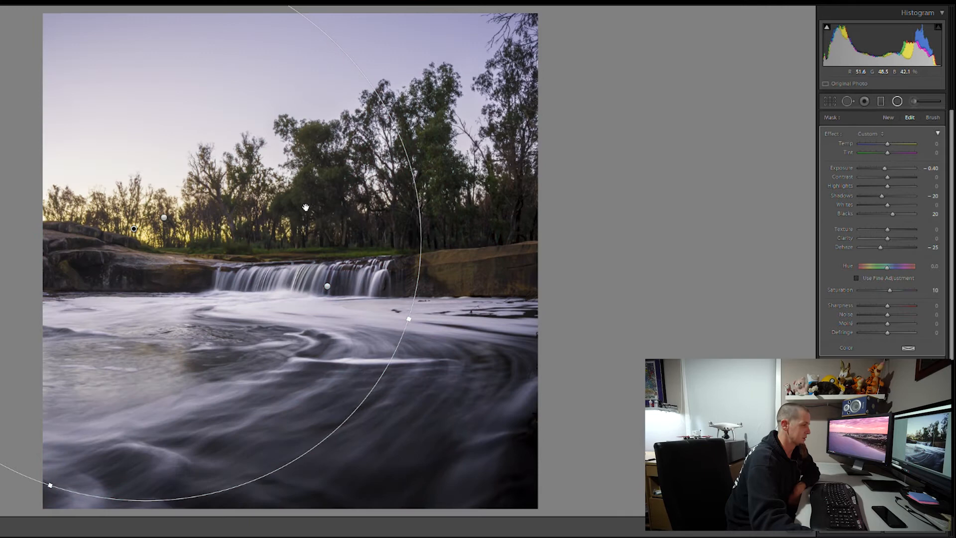
# Review the settings of the radial filters for the glow's saturation and the waterfall, and close the radial filters
pyautogui.click(165, 218)
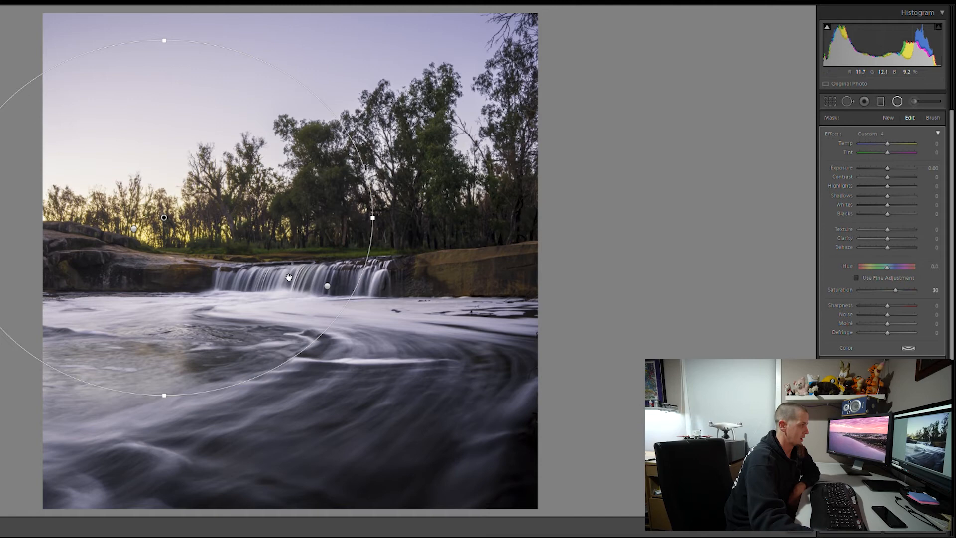
pyautogui.click(327, 286)
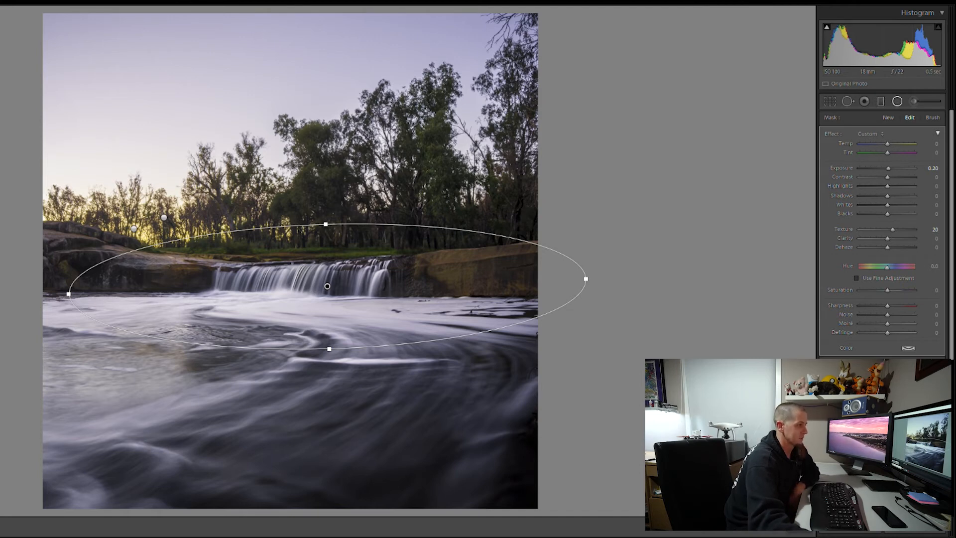
pyautogui.click(897, 101)
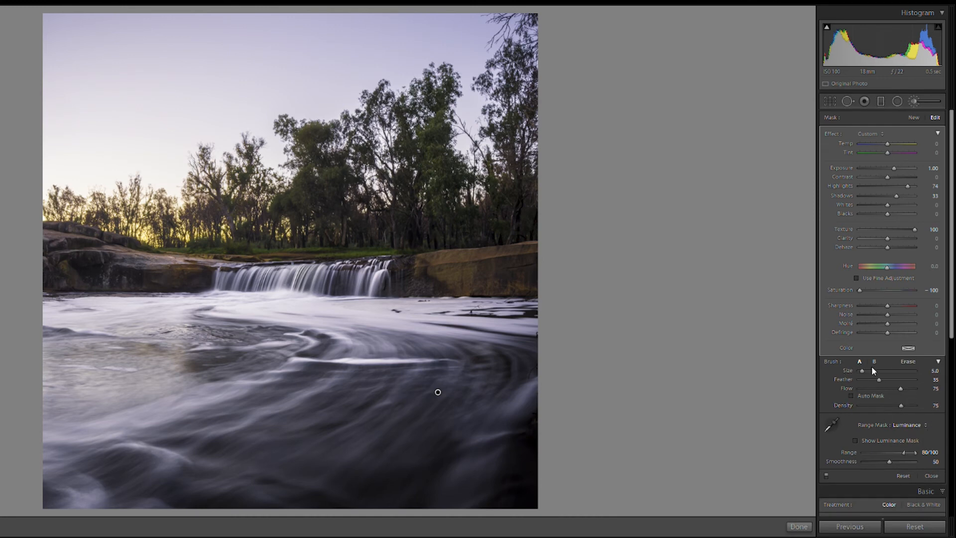
# Display the adjustment brush's mask overlay and examine its coverage across the waterfall and swirling water up close
pyautogui.scroll(7, 431, 354)
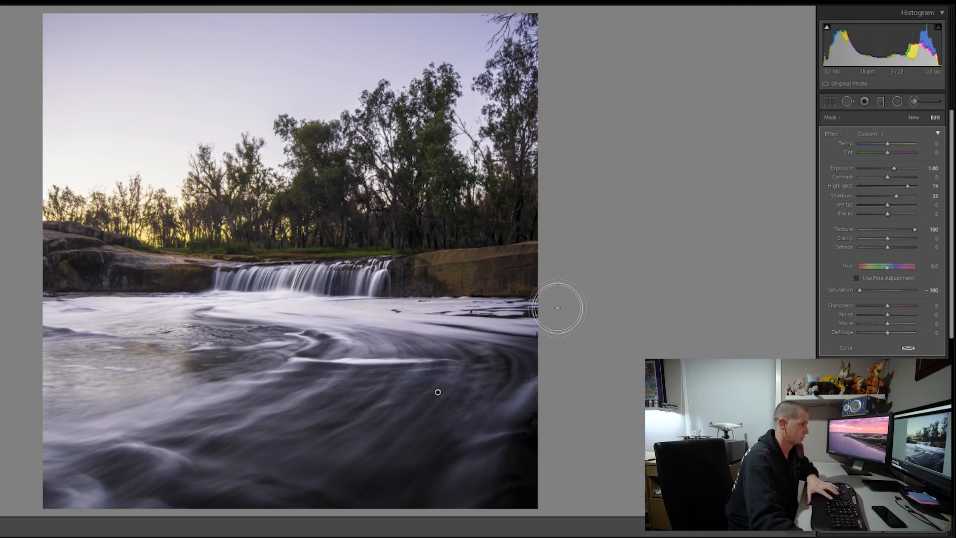
pyautogui.press('o')
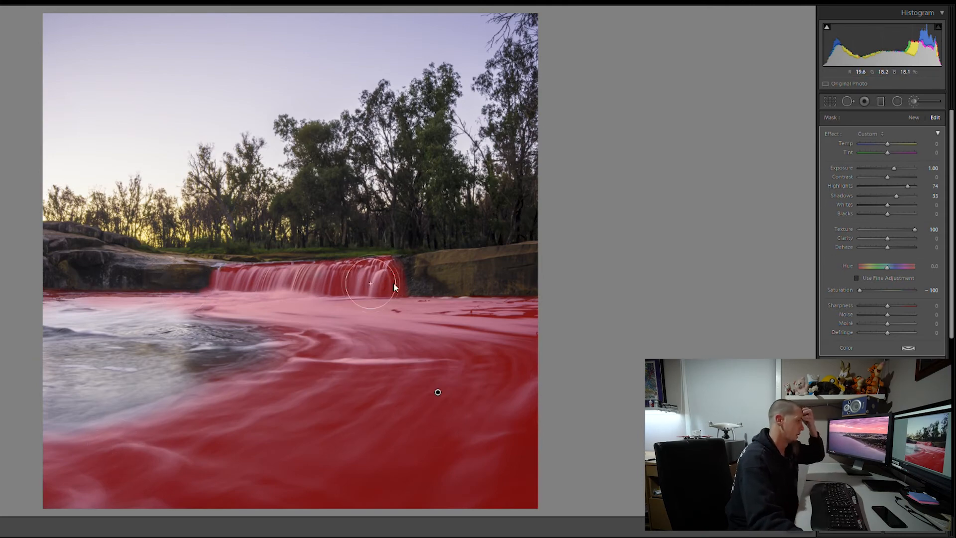
pyautogui.press('z')
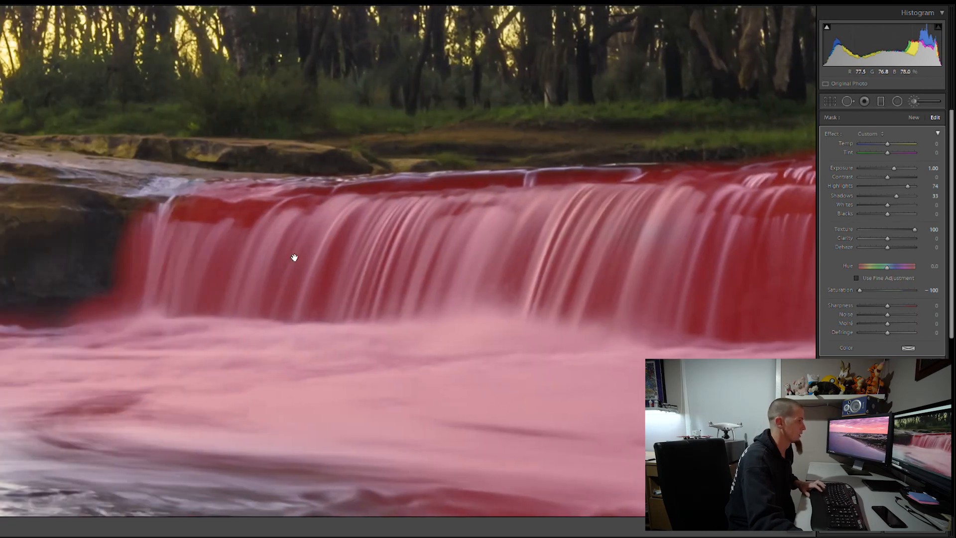
pyautogui.moveTo(109, 364); pyautogui.dragTo(774, 264)
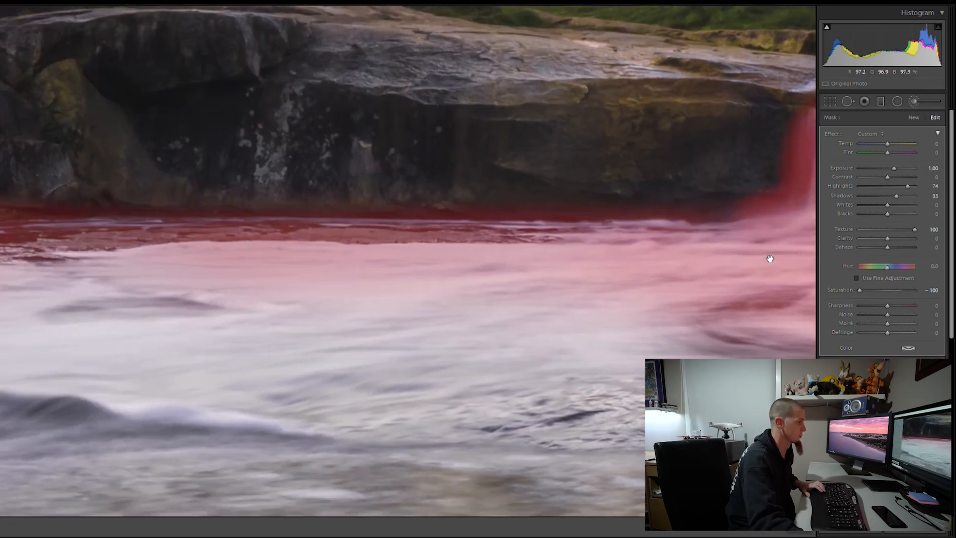
pyautogui.moveTo(567, 276)
pyautogui.mouseDown()
pyautogui.moveTo(160, 81)
pyautogui.moveTo(508, 141)
pyautogui.moveTo(483, 188)
pyautogui.mouseUp()
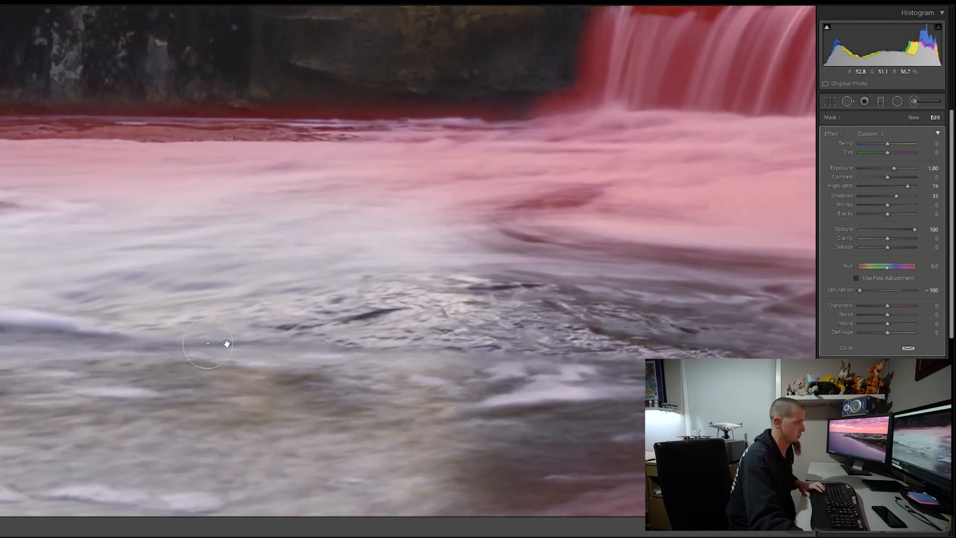
pyautogui.moveTo(625, 294); pyautogui.dragTo(68, 119)
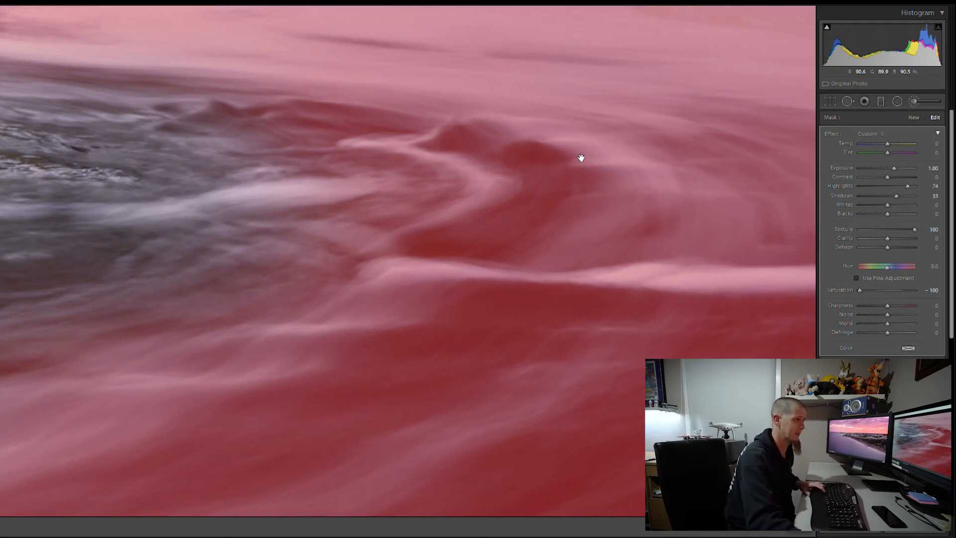
pyautogui.click(580, 157)
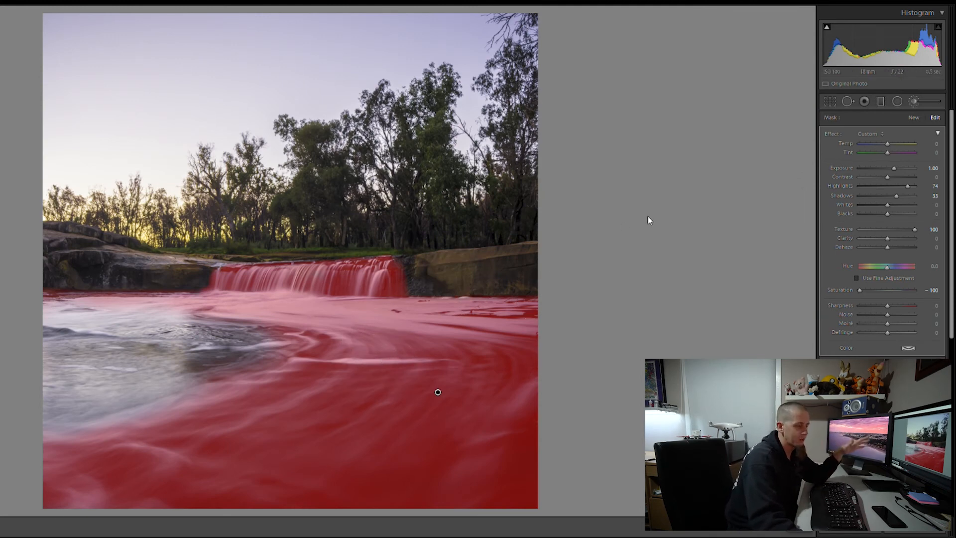
pyautogui.press('o')
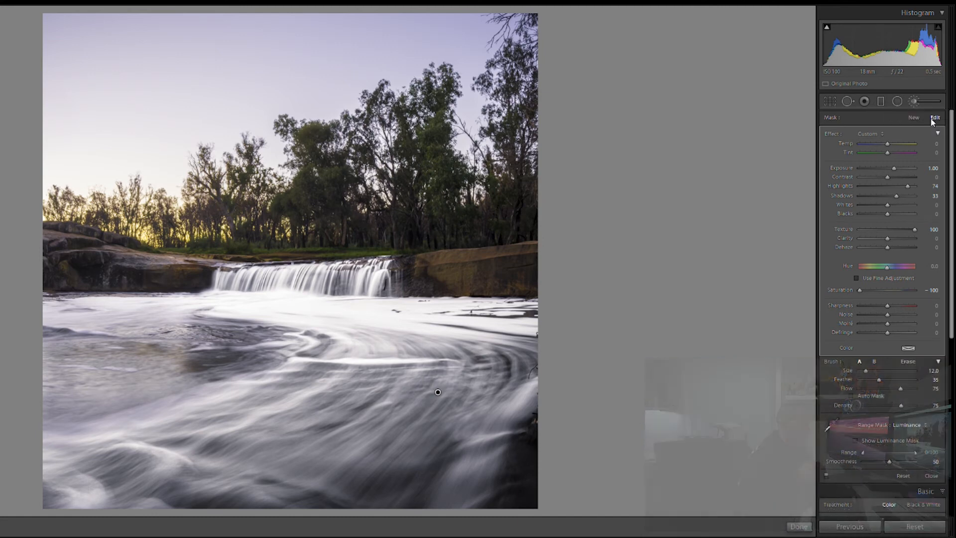
# Limit the water brush mask with a Luminance range mask set to a range of 79/100
pyautogui.click(920, 425)
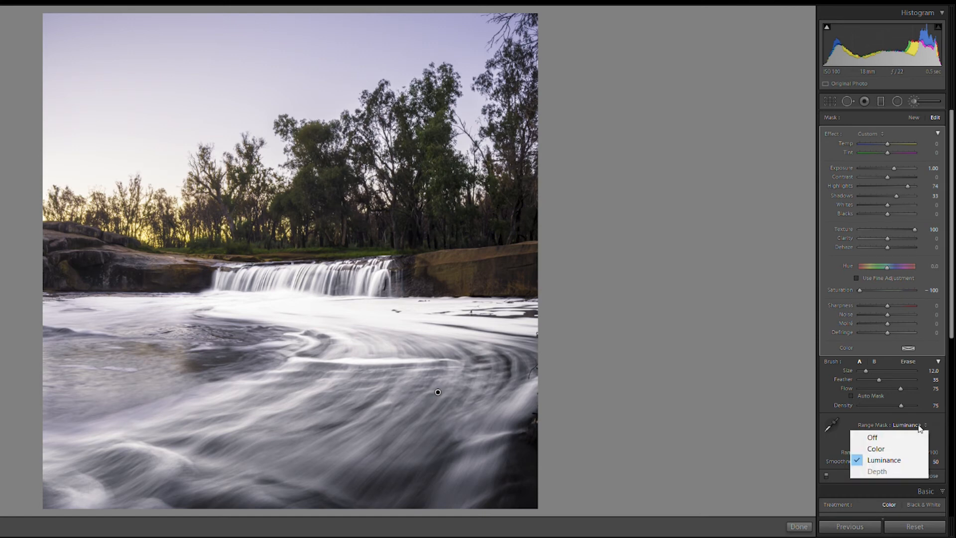
pyautogui.click(880, 456)
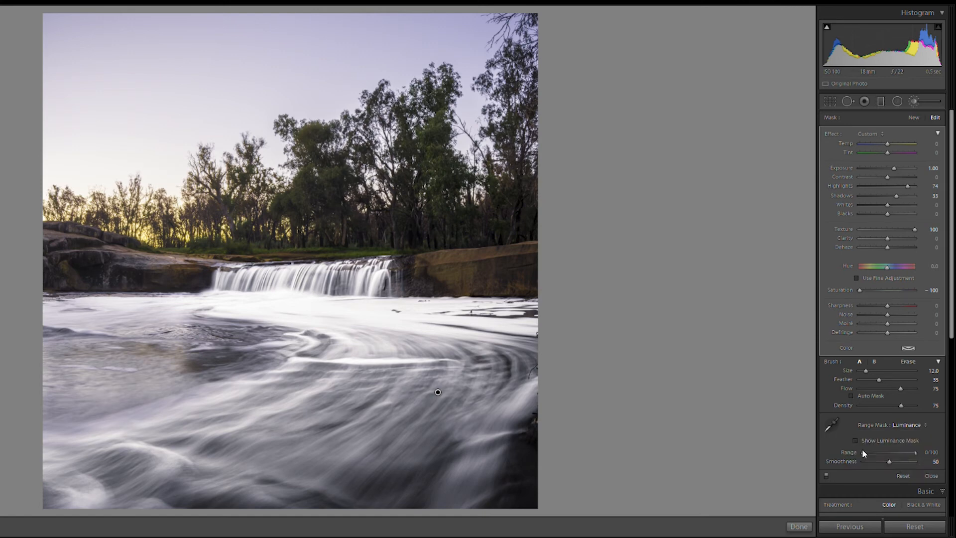
pyautogui.moveTo(862, 453); pyautogui.dragTo(903, 453)
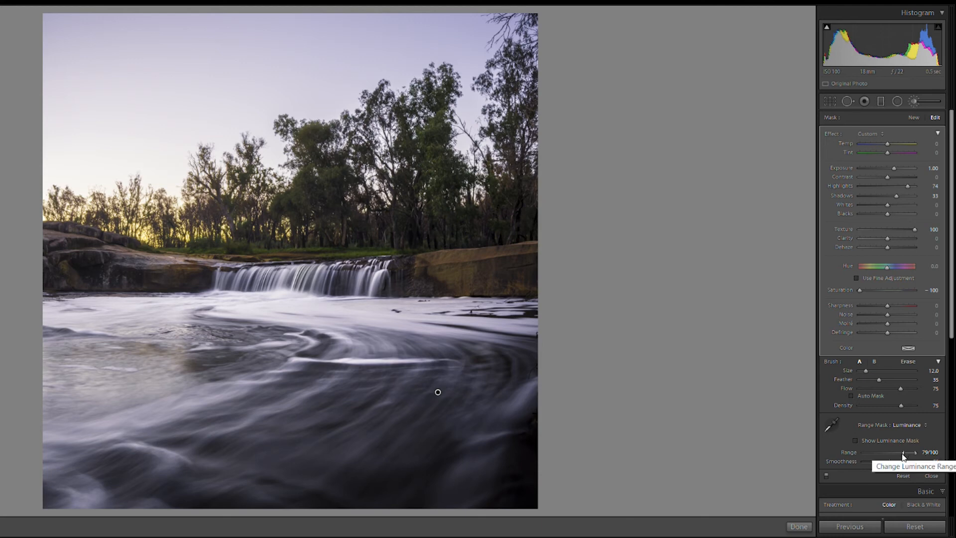
pyautogui.moveTo(902, 455); pyautogui.dragTo(902, 452)
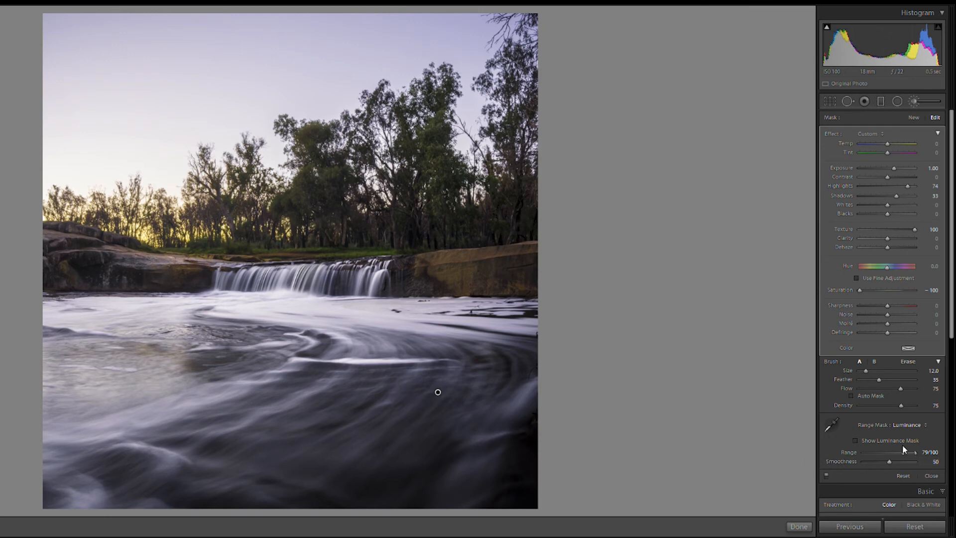
pyautogui.moveTo(904, 453); pyautogui.dragTo(904, 452)
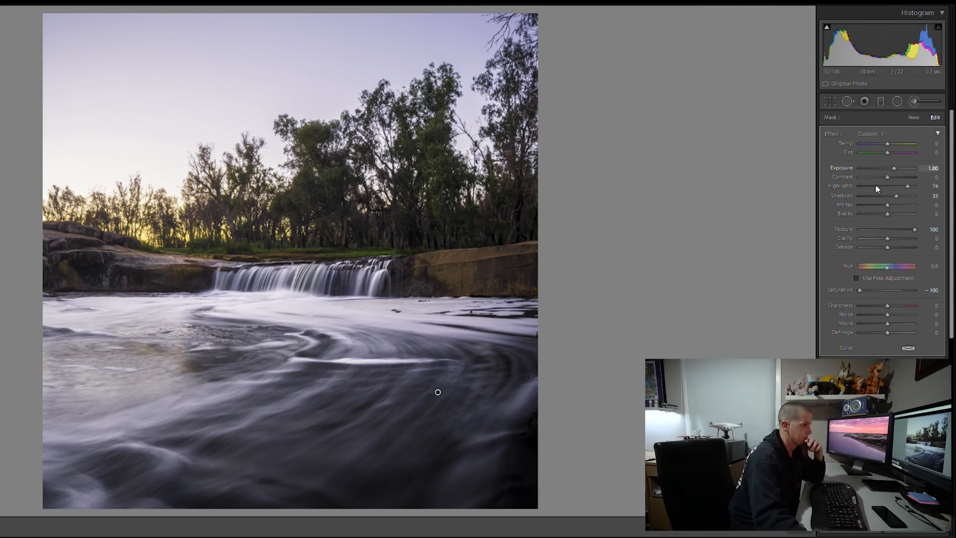
# Try the water brush's Exposure at 0.10, and restore it to 1.00
pyautogui.moveTo(892, 167); pyautogui.dragTo(892, 169)
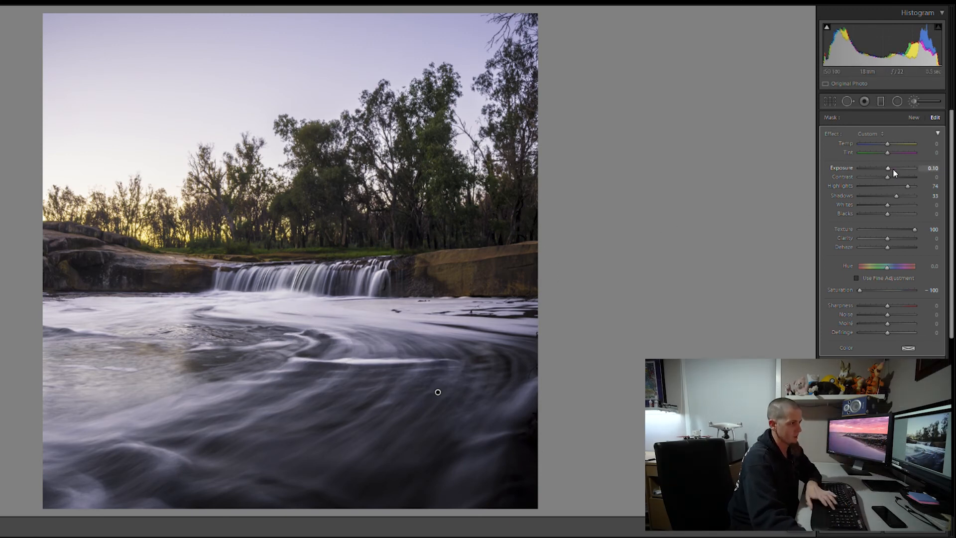
pyautogui.press('Up')
pyautogui.press('Up')
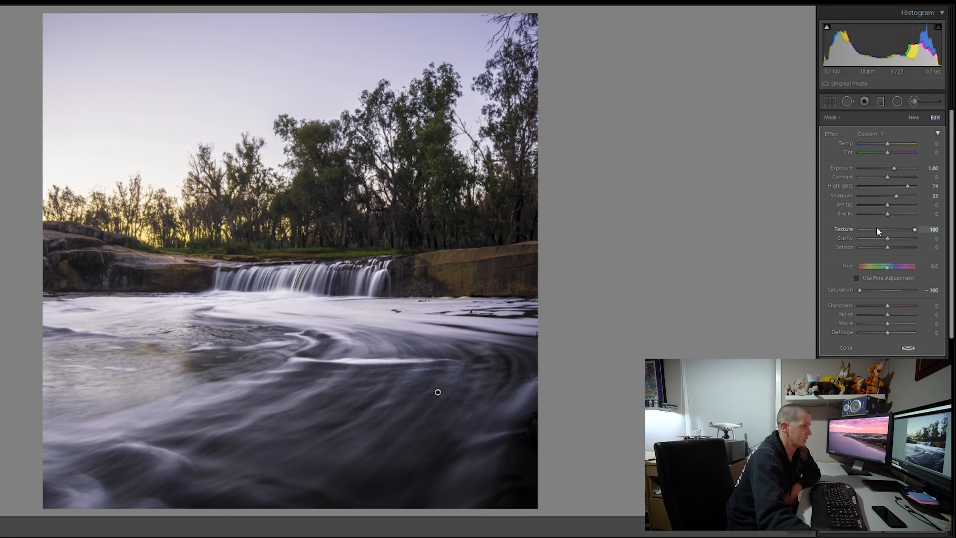
# Lower the water brush's Texture to −71
pyautogui.moveTo(913, 230); pyautogui.dragTo(912, 229)
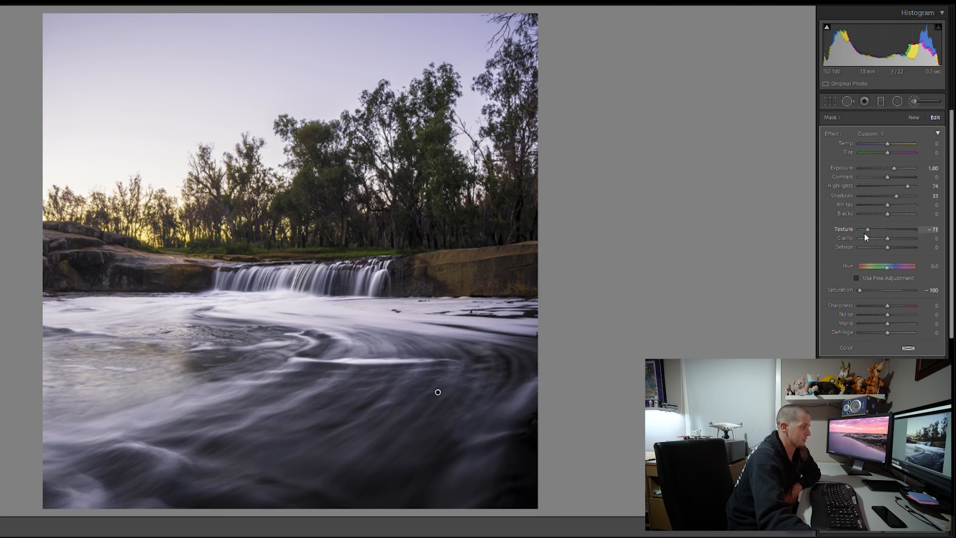